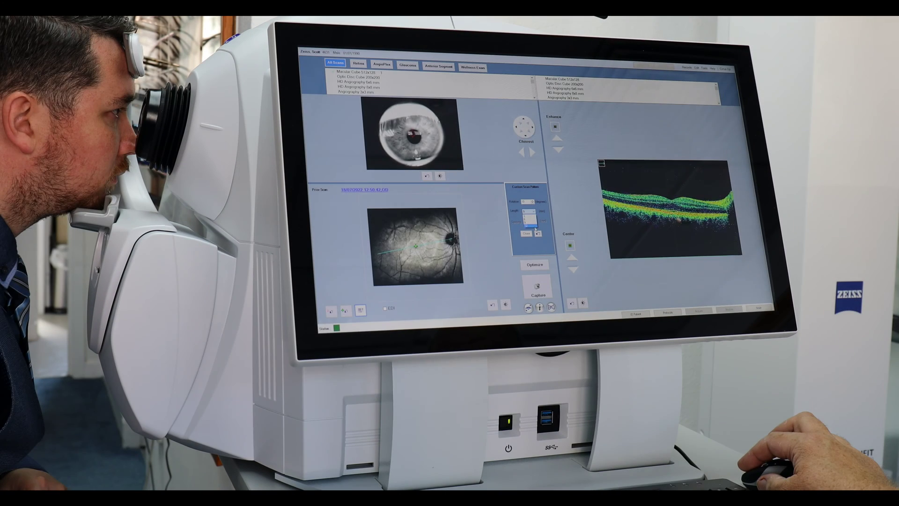
Capture a 12 mm HD single-line scan and view its B-scan and fundus image full-screen
{"action": "left_click", "coordinate": [529, 227]}
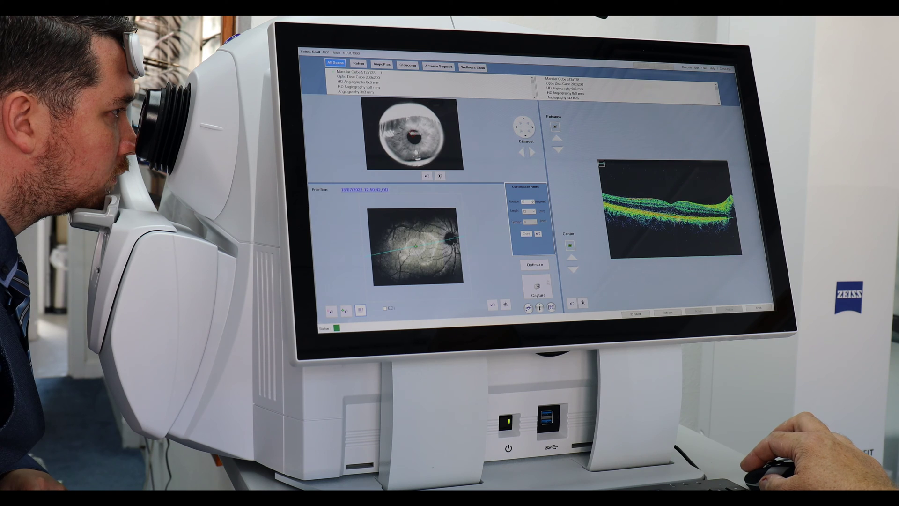
{"action": "left_click", "coordinate": [526, 233]}
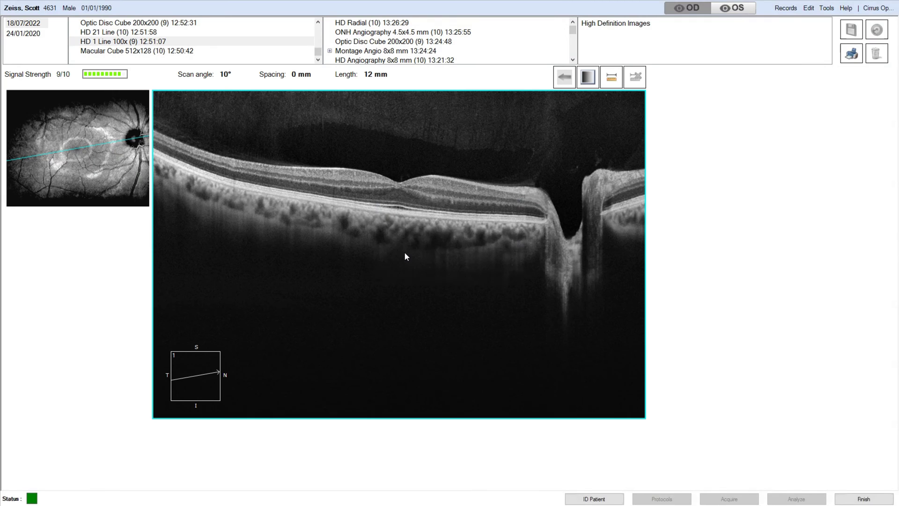
{"action": "double_click", "coordinate": [405, 254]}
{"action": "left_click", "coordinate": [853, 13]}
{"action": "double_click", "coordinate": [130, 127]}
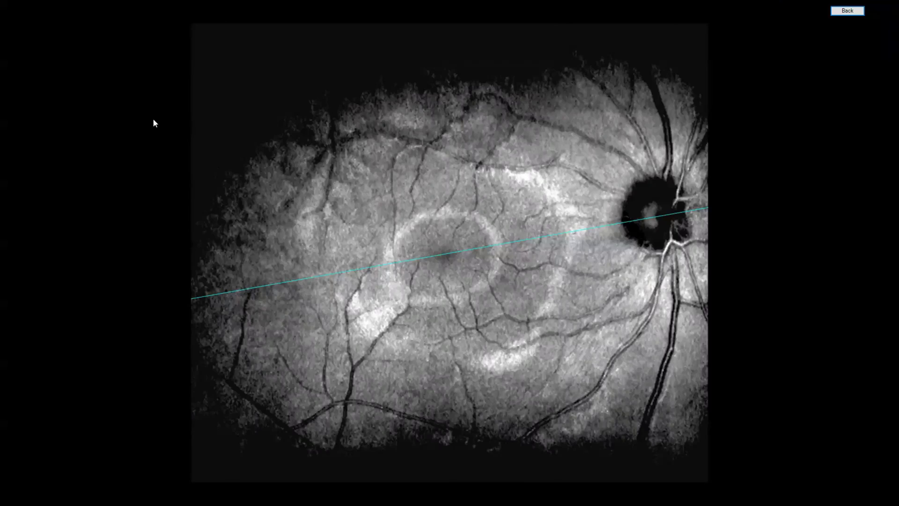
{"action": "left_click", "coordinate": [847, 10]}
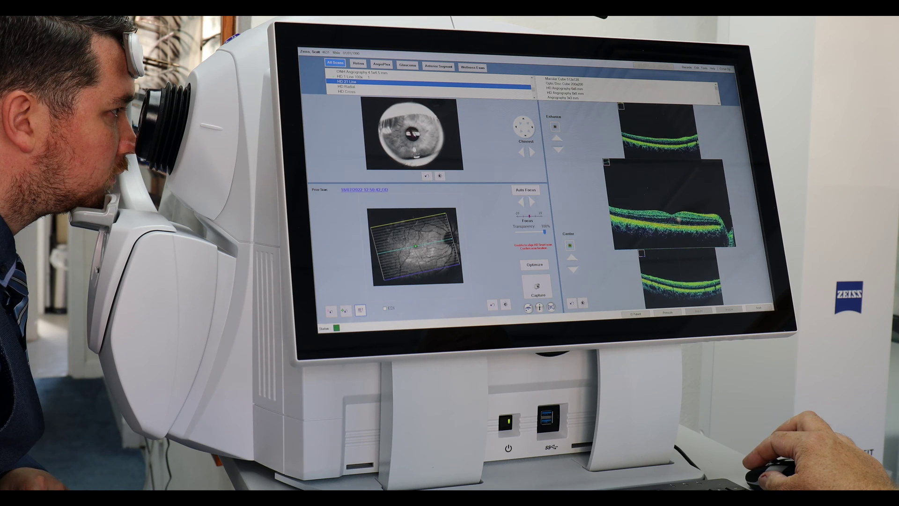
Capture the HD 21 Line scan and scroll through its enlarged B-scan slices
{"action": "left_click", "coordinate": [531, 278]}
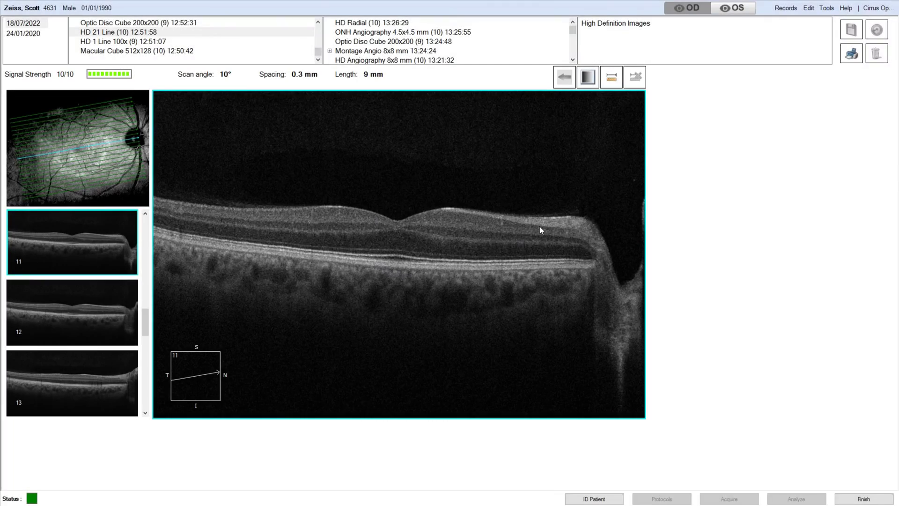
{"action": "double_click", "coordinate": [542, 230]}
{"action": "scroll", "coordinate": [516, 206], "scroll_direction": "down", "scroll_amount": 2}
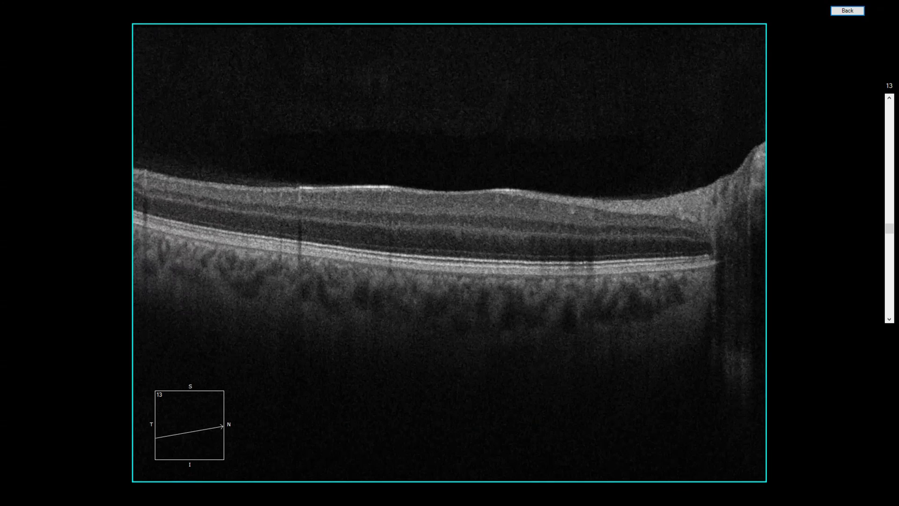
{"action": "scroll", "coordinate": [889, 233], "scroll_direction": "down", "scroll_amount": 5}
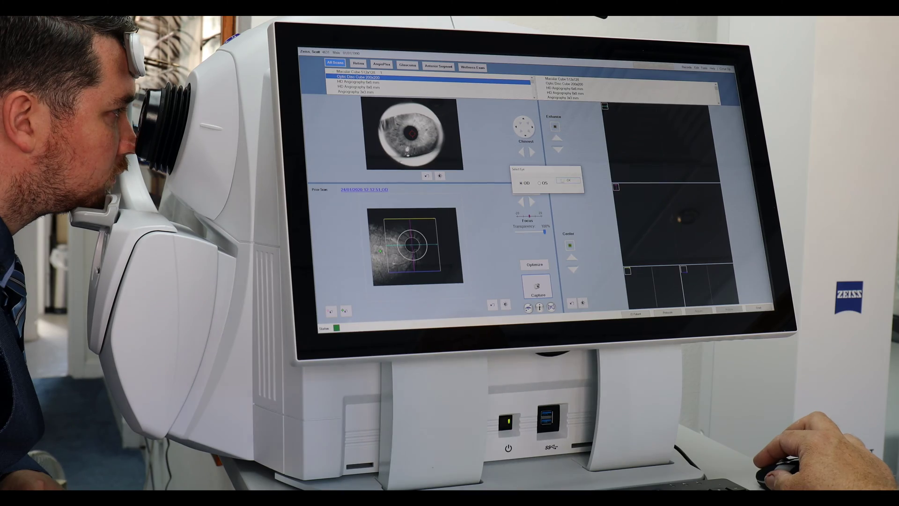
Confirm the OD eye and enlarge the OS RNFL thickness map in the ONH/RNFL OU report
{"action": "left_click", "coordinate": [568, 180]}
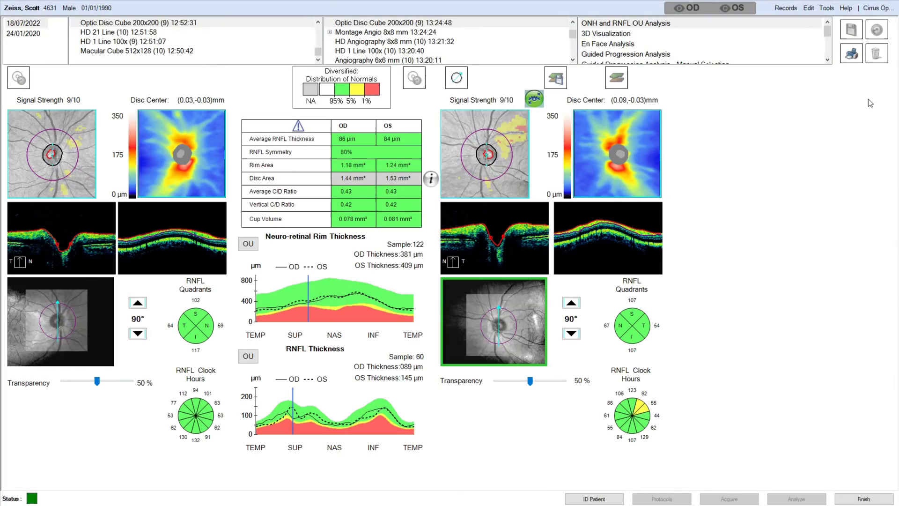
{"action": "double_click", "coordinate": [653, 167]}
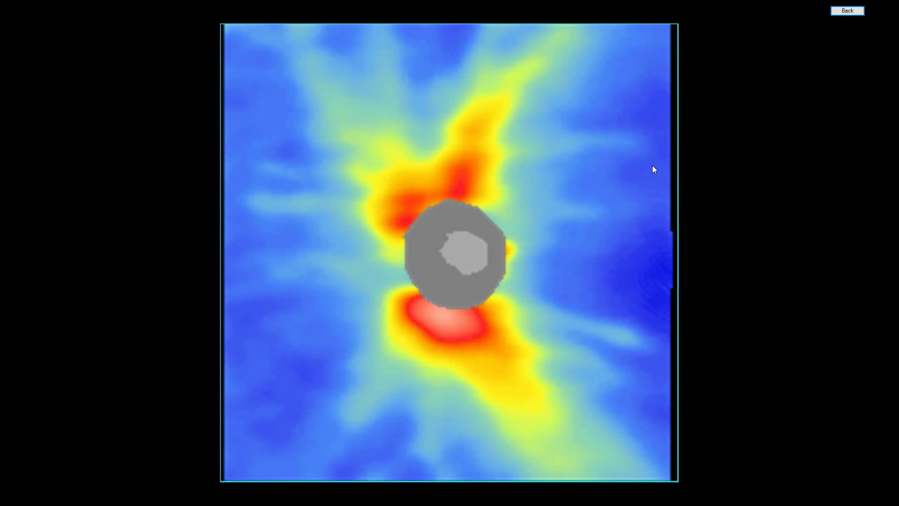
{"action": "left_click", "coordinate": [860, 10]}
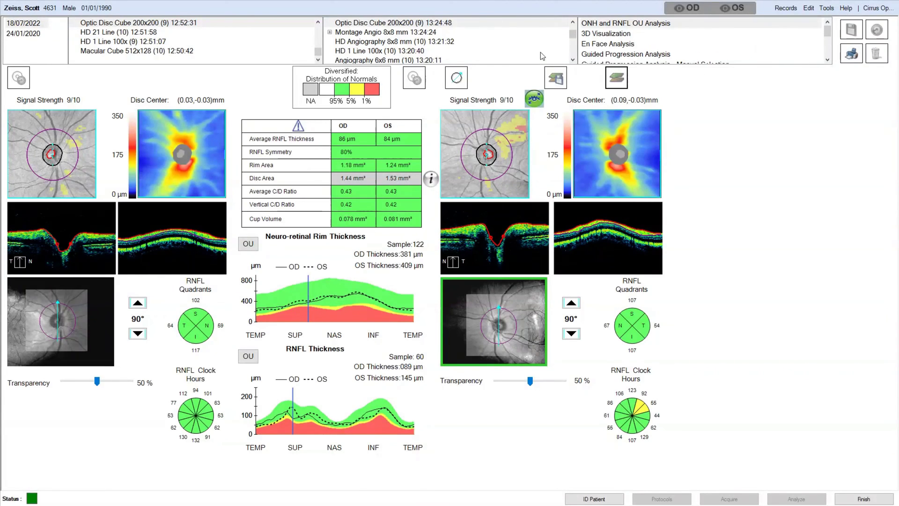
{"action": "scroll", "coordinate": [571, 29], "scroll_direction": "up", "scroll_amount": 1}
{"action": "scroll", "coordinate": [656, 38], "scroll_direction": "down", "scroll_amount": 2}
Review the PanoMap and OU macula/RNFL reports, then start the AngioPlex angiography scan
{"action": "left_click", "coordinate": [599, 24]}
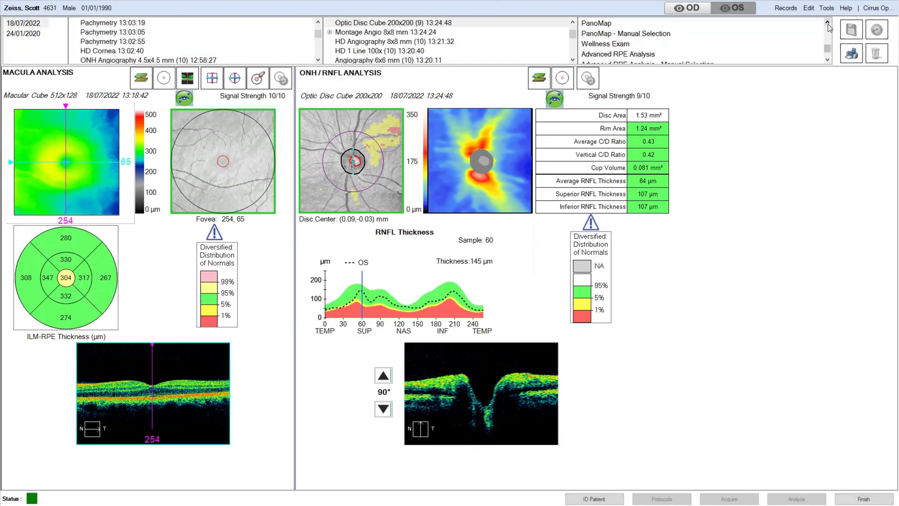
{"action": "scroll", "coordinate": [828, 52], "scroll_direction": "up", "scroll_amount": 4}
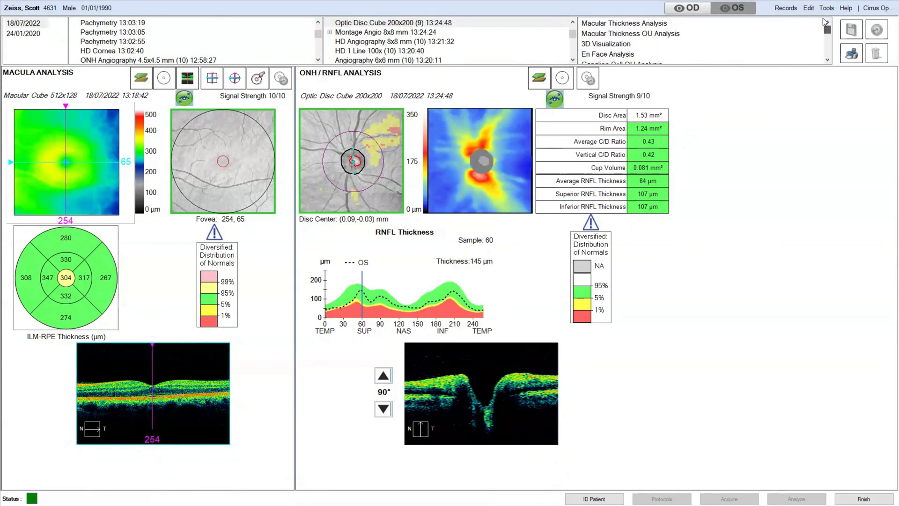
{"action": "left_click", "coordinate": [772, 52]}
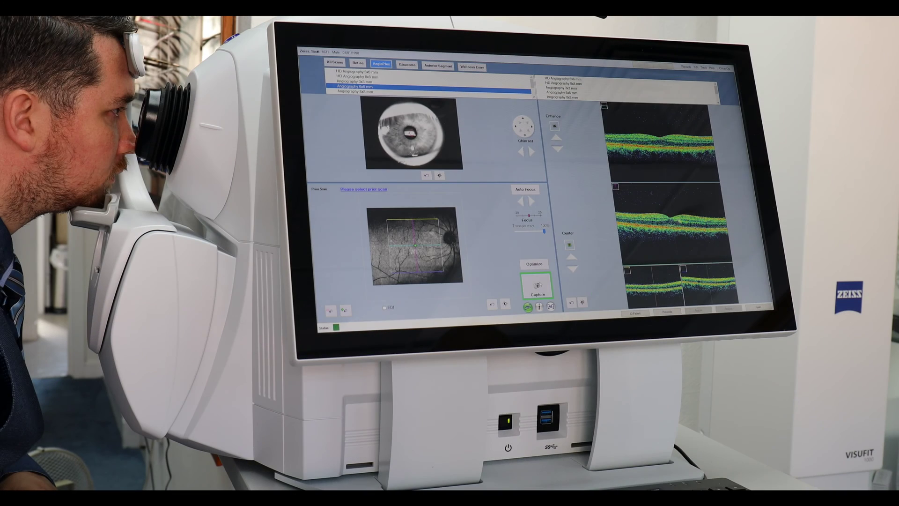
{"action": "left_click", "coordinate": [539, 286]}
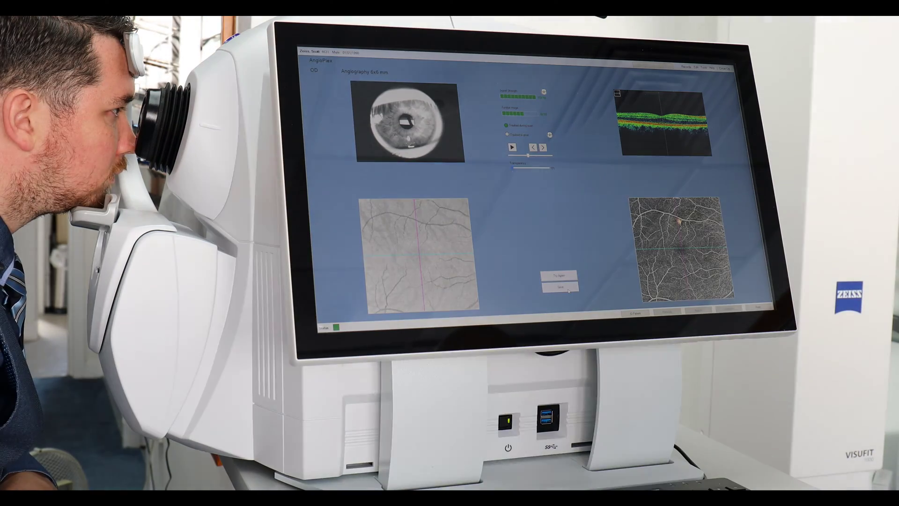
Save the angiography scan and view the IT and IN sections of the Montage Angio analysis
{"action": "left_click", "coordinate": [568, 289]}
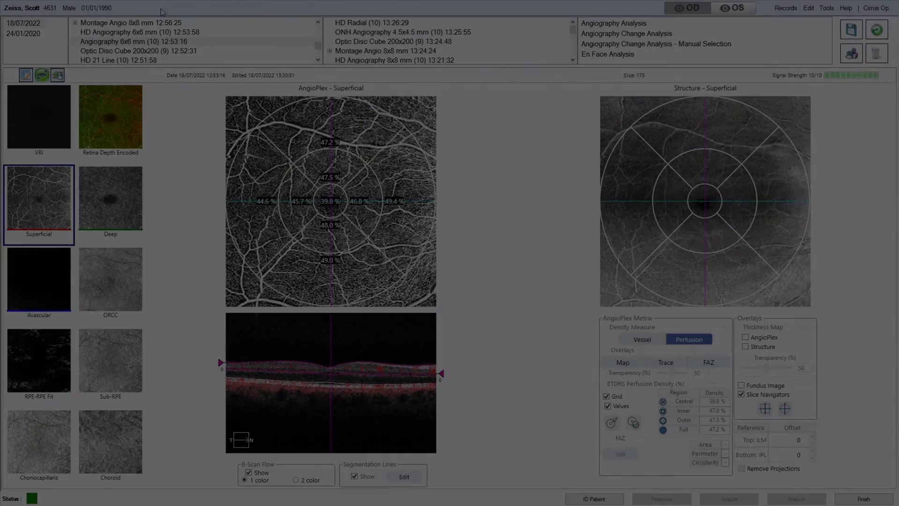
{"action": "mouse_move", "coordinate": [427, 118]}
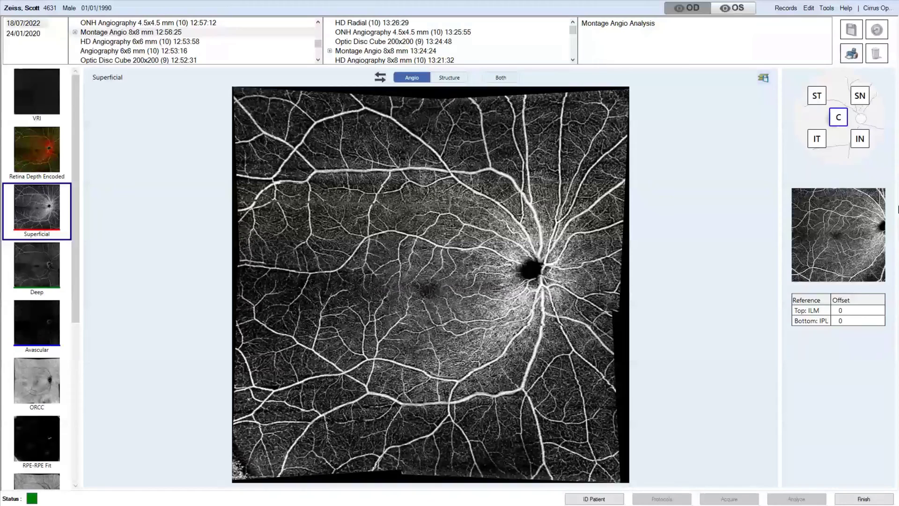
{"action": "left_click", "coordinate": [818, 140]}
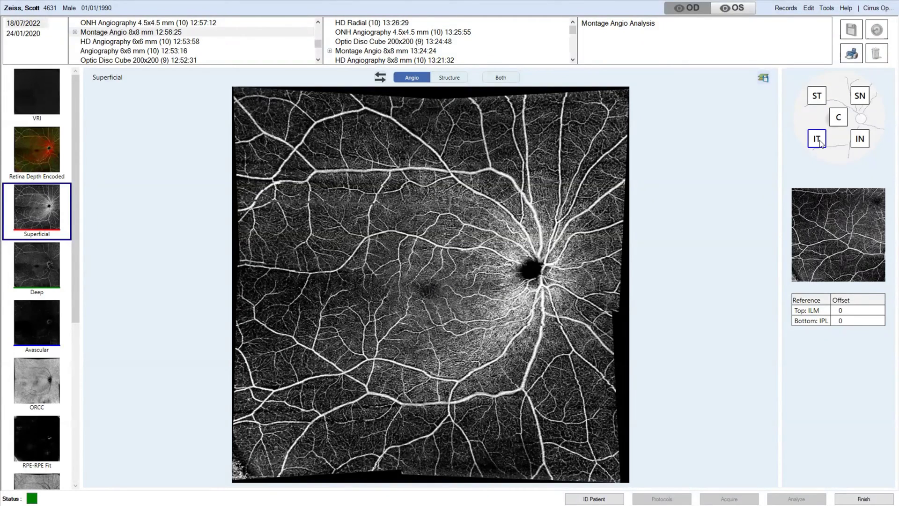
{"action": "left_click", "coordinate": [865, 142]}
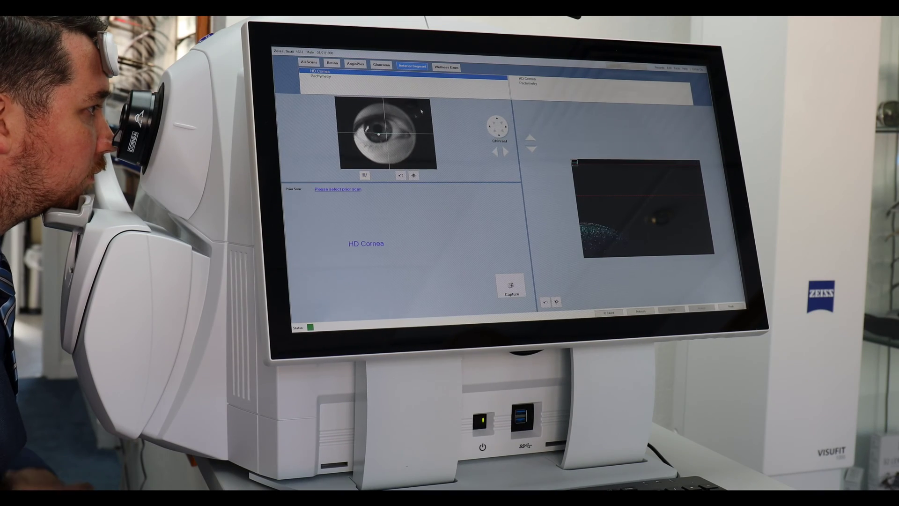
Capture the HD Cornea scan, set Pachymetry View to All Maps, and open Anterior Chamber Analysis
{"action": "left_click", "coordinate": [515, 289]}
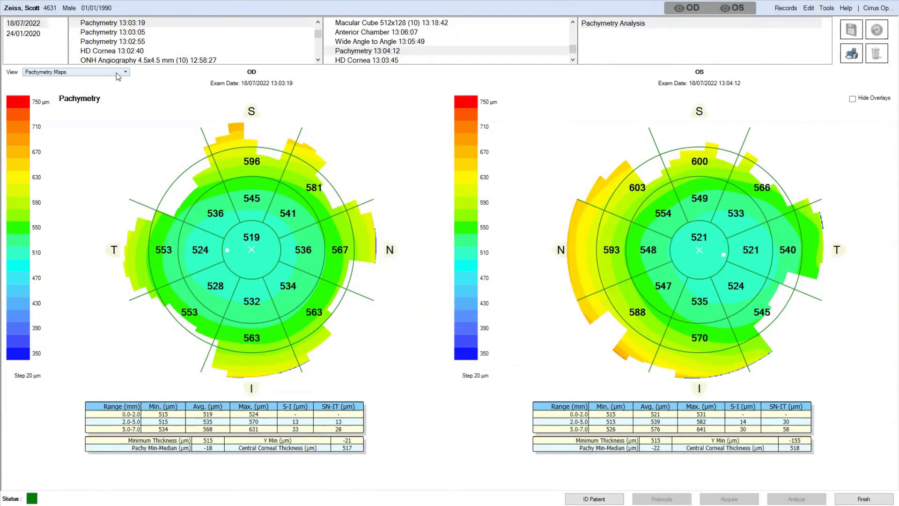
{"action": "left_click", "coordinate": [116, 72]}
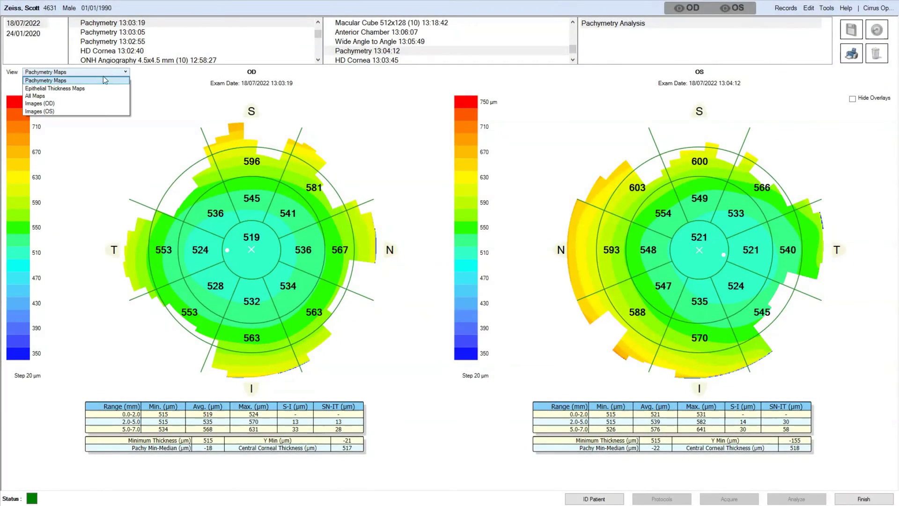
{"action": "left_click", "coordinate": [66, 96]}
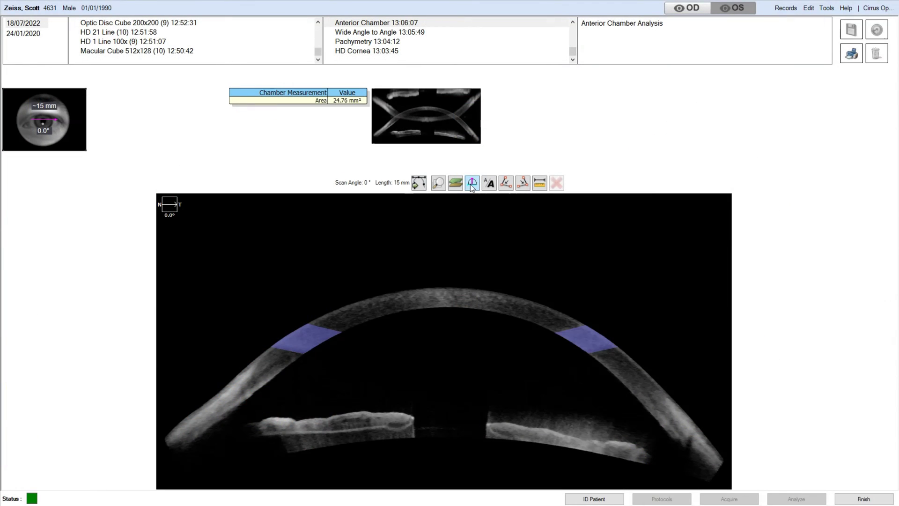
{"action": "left_click", "coordinate": [472, 183]}
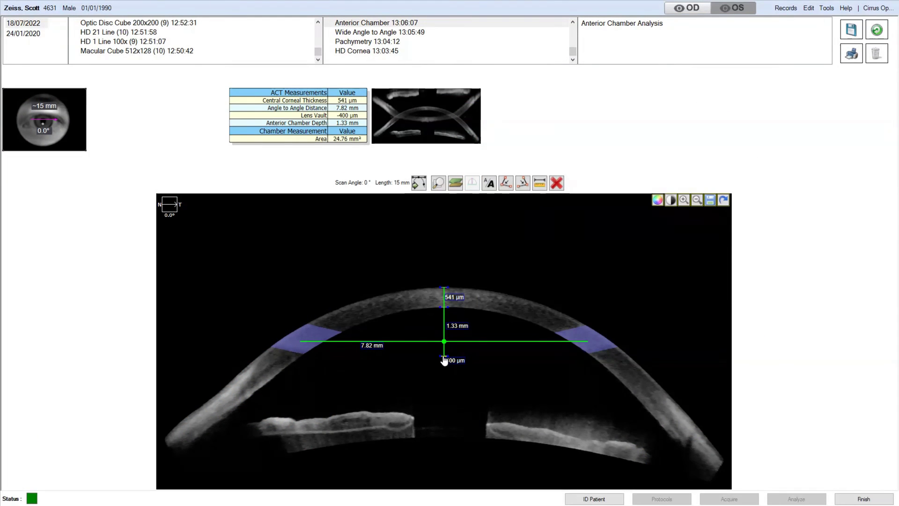
Drag the lens vault and angle-to-angle markers into place for 529 µm vault and 13.44 mm
{"action": "left_click_drag", "start_coordinate": [445, 361], "coordinate": [453, 434]}
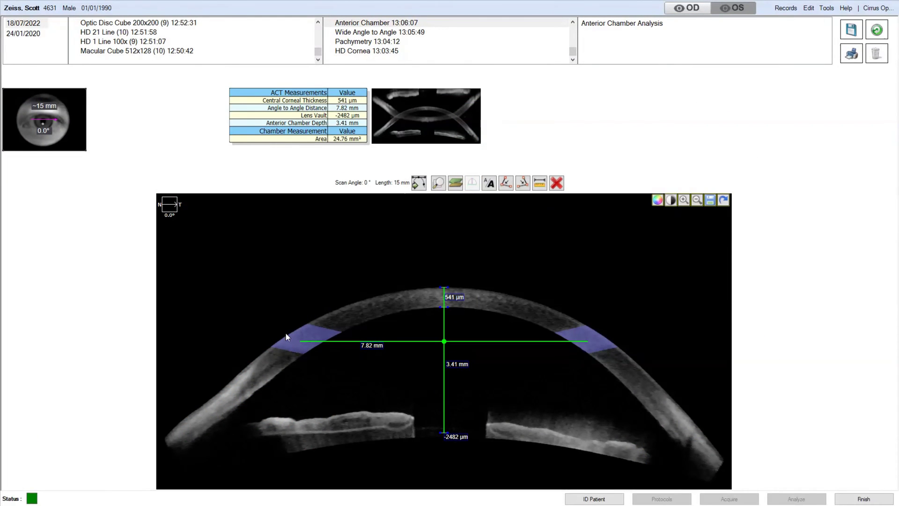
{"action": "left_click_drag", "start_coordinate": [305, 348], "coordinate": [200, 446]}
{"action": "left_click_drag", "start_coordinate": [589, 347], "coordinate": [688, 464]}
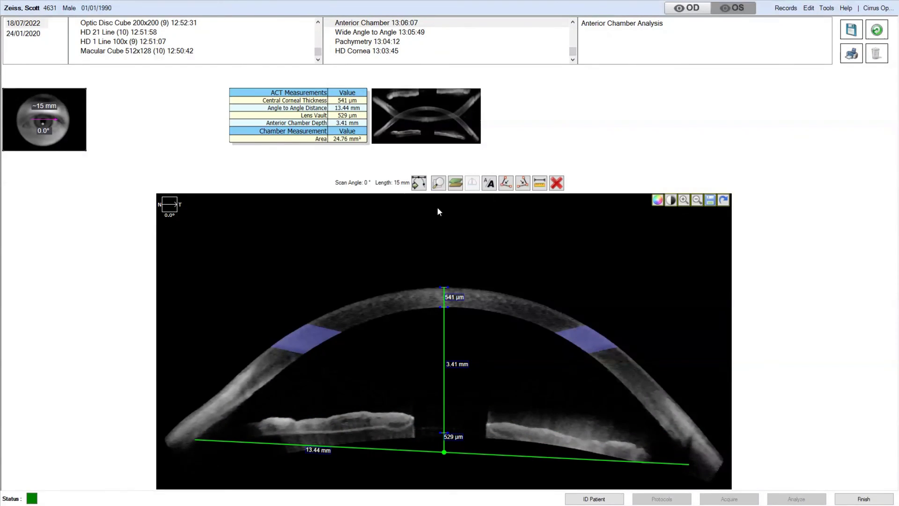
Add left and right chamber angle measurements aligned to the iris, reading 24° and 33°
{"action": "left_click", "coordinate": [506, 182]}
{"action": "mouse_move", "coordinate": [424, 354]}
{"action": "left_mouse_down"}
{"action": "mouse_move", "coordinate": [220, 423]}
{"action": "mouse_move", "coordinate": [224, 430]}
{"action": "mouse_move", "coordinate": [273, 380]}
{"action": "left_mouse_up"}
{"action": "left_click_drag", "start_coordinate": [243, 443], "coordinate": [271, 423]}
{"action": "left_click", "coordinate": [522, 183]}
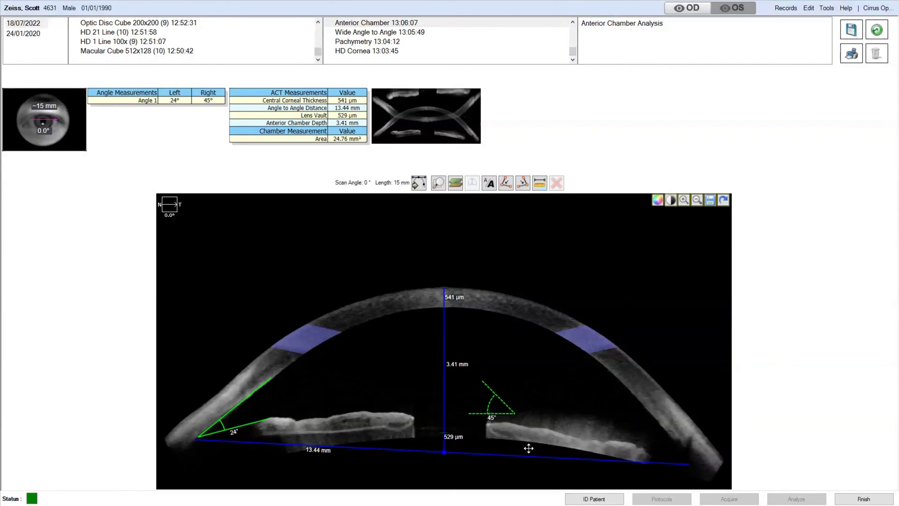
{"action": "mouse_move", "coordinate": [528, 445]}
{"action": "left_mouse_down"}
{"action": "mouse_move", "coordinate": [672, 463]}
{"action": "mouse_move", "coordinate": [636, 405]}
{"action": "left_mouse_up"}
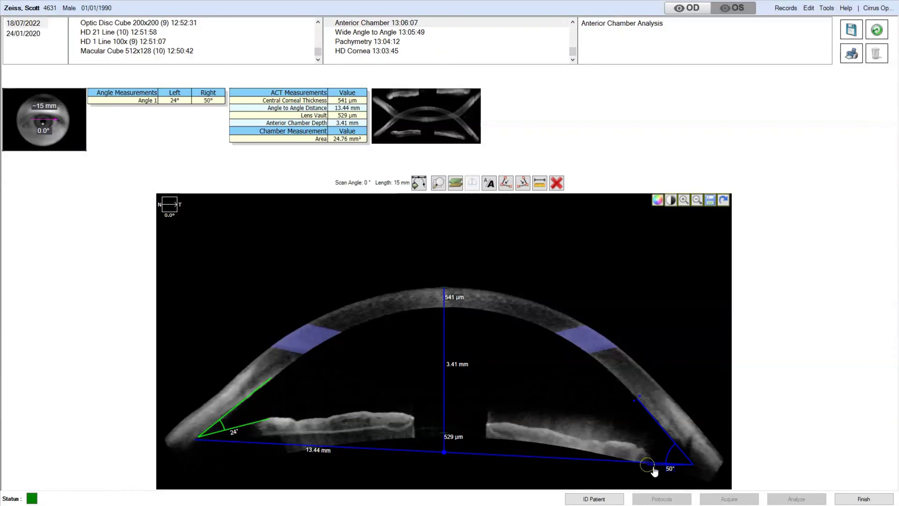
{"action": "mouse_move", "coordinate": [647, 468]}
{"action": "left_mouse_down"}
{"action": "mouse_move", "coordinate": [589, 430]}
{"action": "mouse_move", "coordinate": [608, 441]}
{"action": "left_mouse_up"}
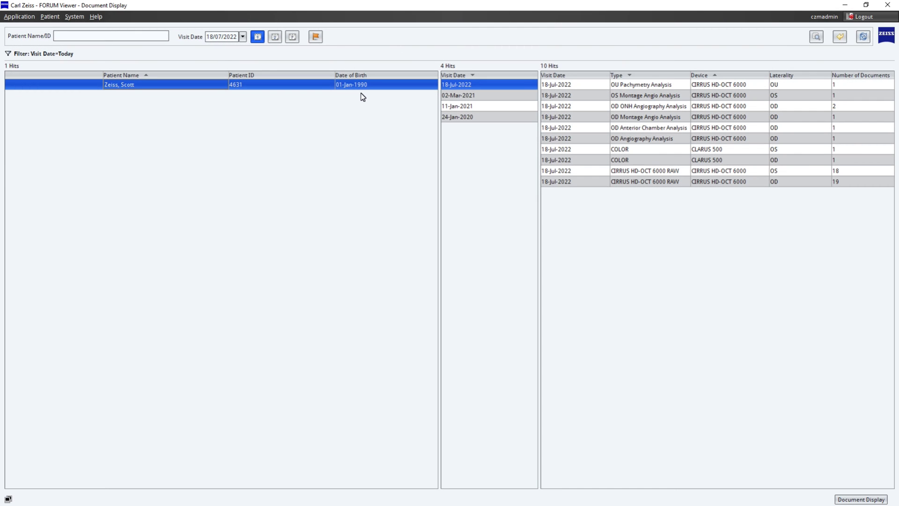
Select the COLOR OD fundus photos from the 24-Jan-2020 and 18-Jul-2022 visits
{"action": "double_click", "coordinate": [362, 94]}
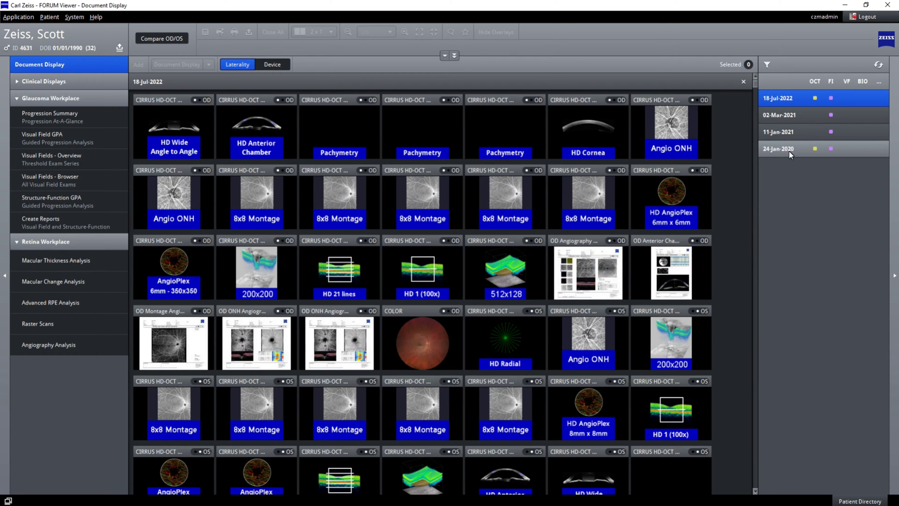
{"action": "left_click", "coordinate": [789, 151]}
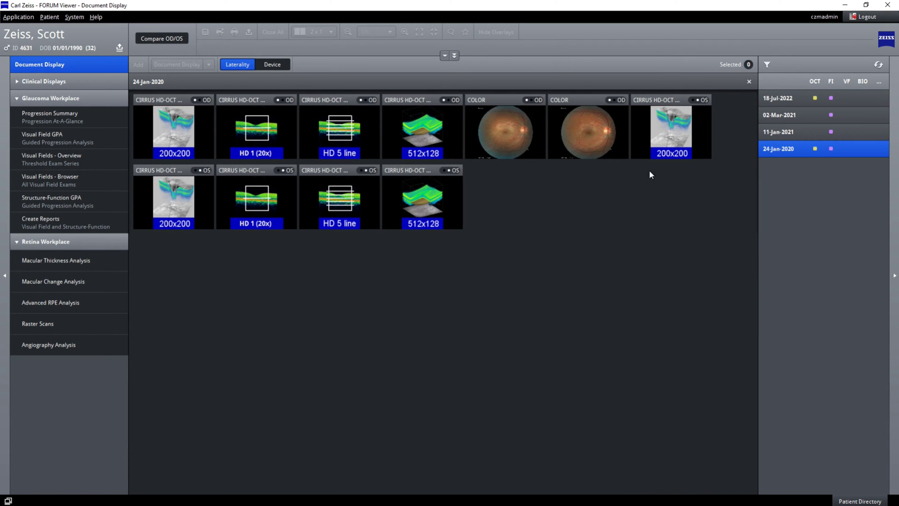
{"action": "left_click", "coordinate": [520, 150]}
{"action": "left_click", "coordinate": [777, 102]}
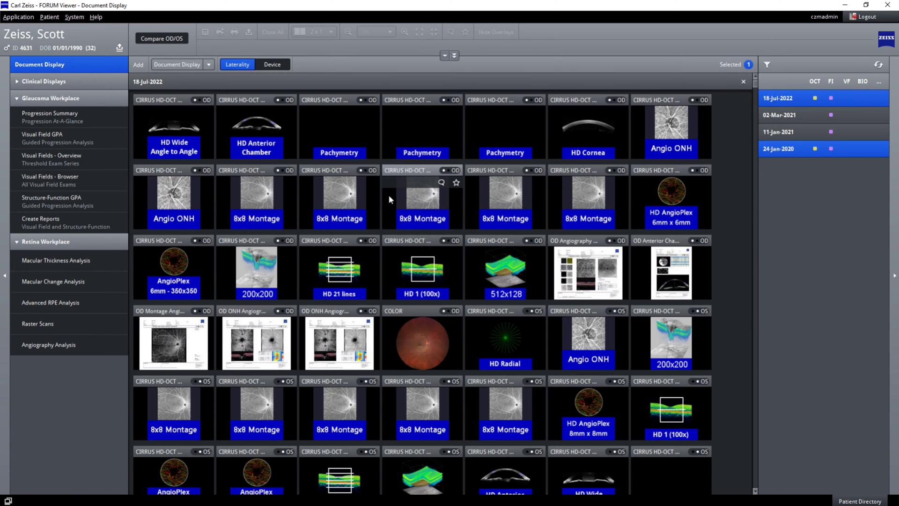
{"action": "left_click", "coordinate": [417, 324]}
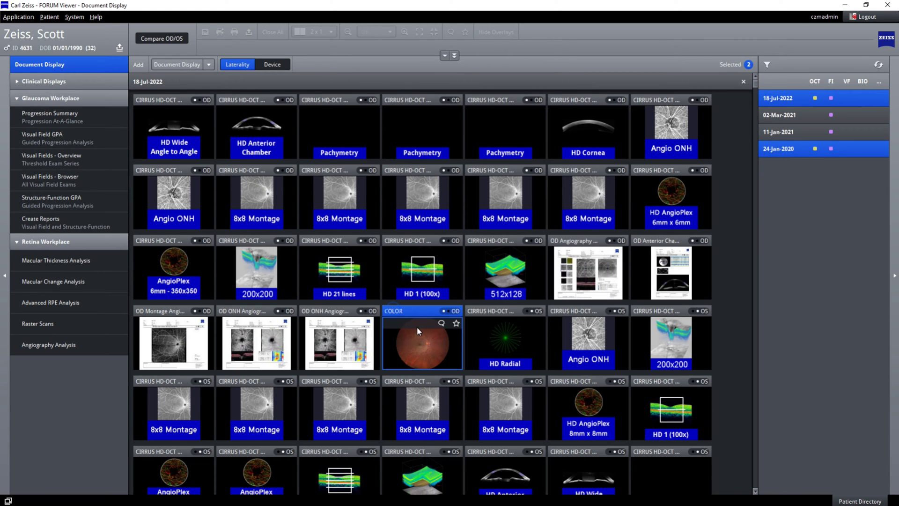
Display both OD colour photos side by side, zooming and panning the 2022 photo
{"action": "left_click", "coordinate": [187, 66]}
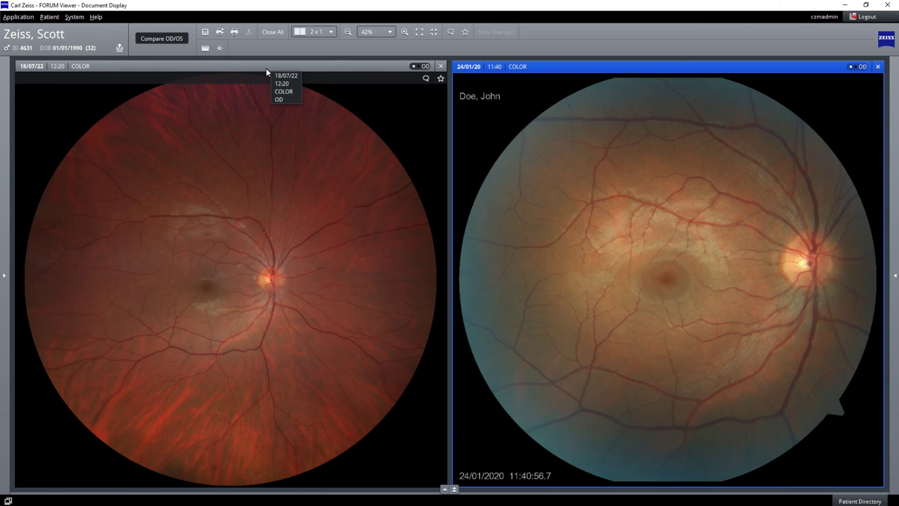
{"action": "left_click", "coordinate": [210, 264]}
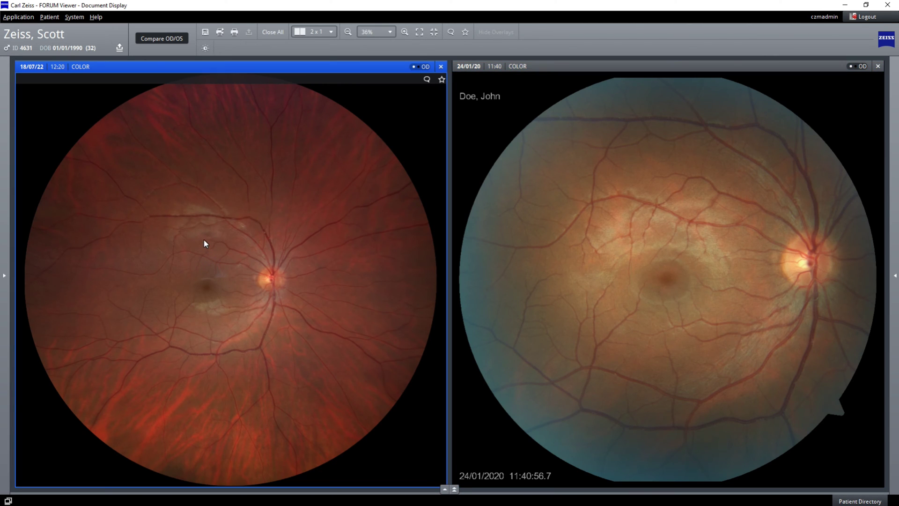
{"action": "scroll", "coordinate": [204, 240], "scroll_direction": "up", "scroll_amount": 5}
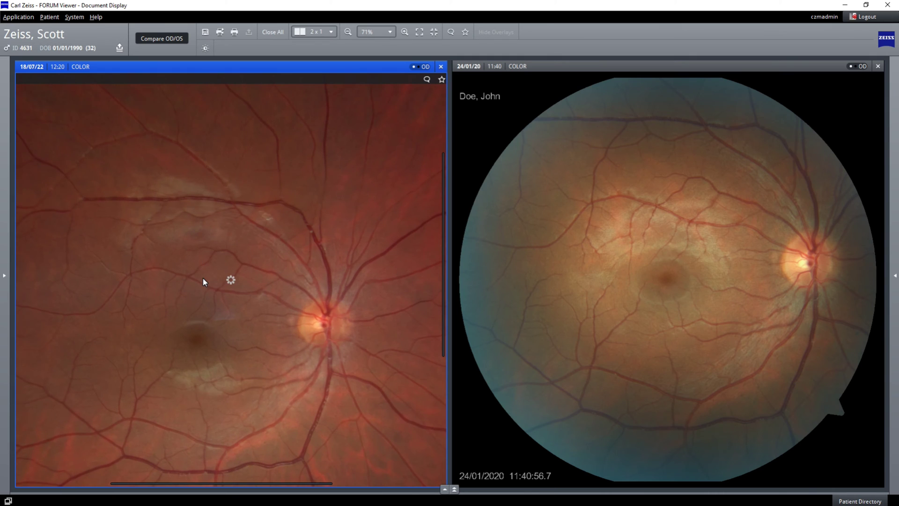
{"action": "left_click_drag", "start_coordinate": [203, 281], "coordinate": [223, 201]}
{"action": "scroll", "coordinate": [211, 192], "scroll_direction": "up", "scroll_amount": 1}
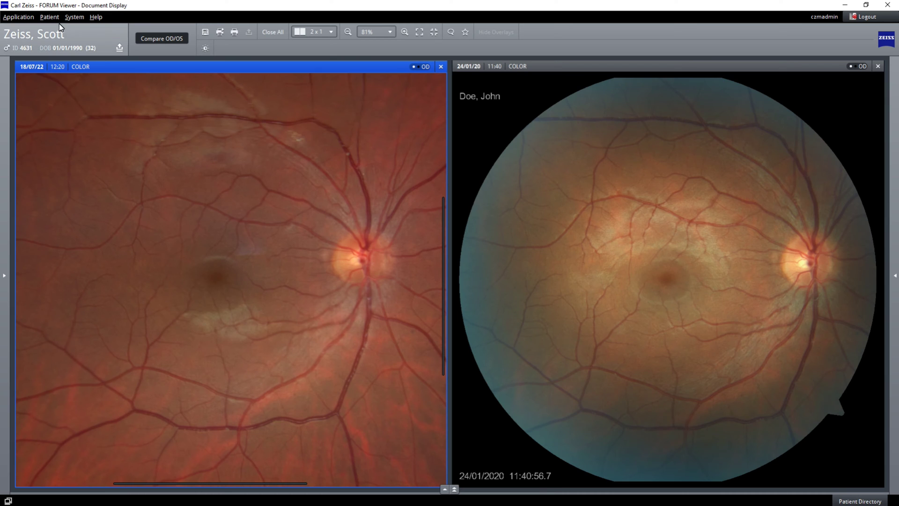
{"action": "left_click", "coordinate": [8, 271]}
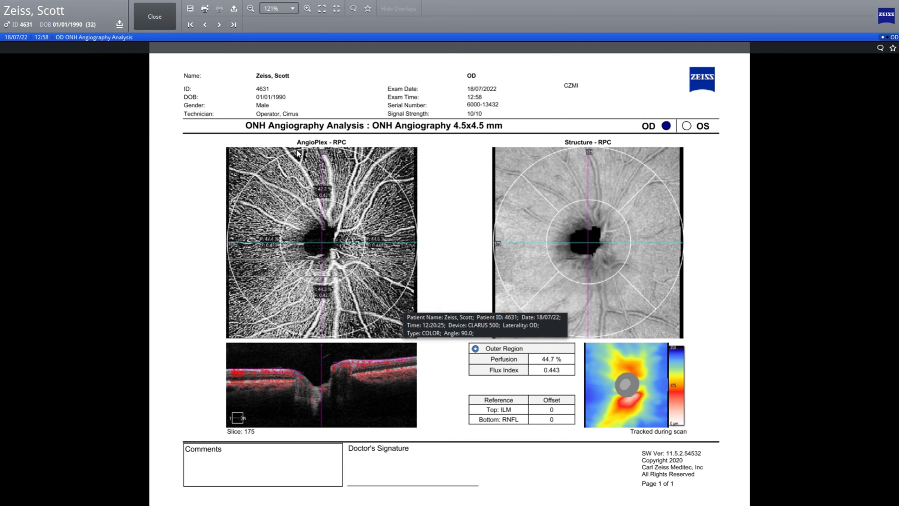
Accept the fundus registration to the HD Radial scan and view B-scans along diagonal radial lines on the enlarged fundus
{"action": "scroll", "coordinate": [440, 196], "scroll_direction": "up", "scroll_amount": 1}
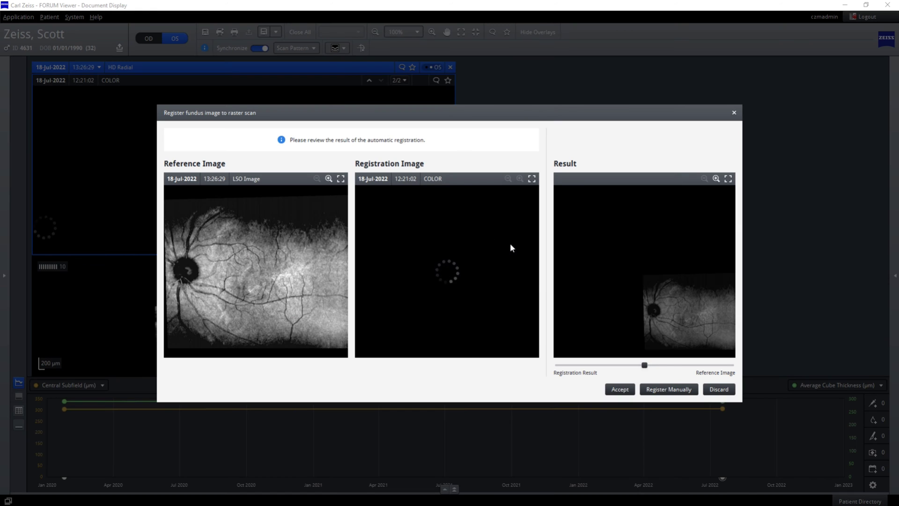
{"action": "left_click", "coordinate": [620, 390]}
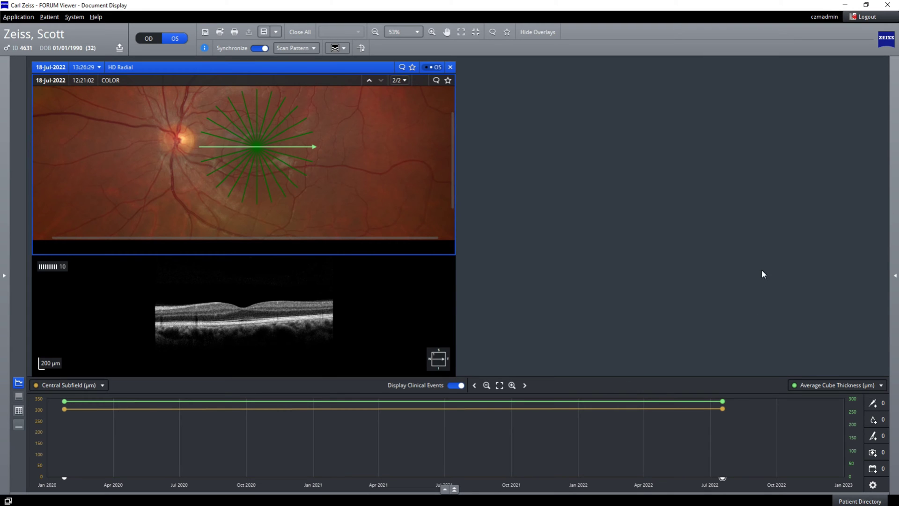
{"action": "double_click", "coordinate": [420, 213]}
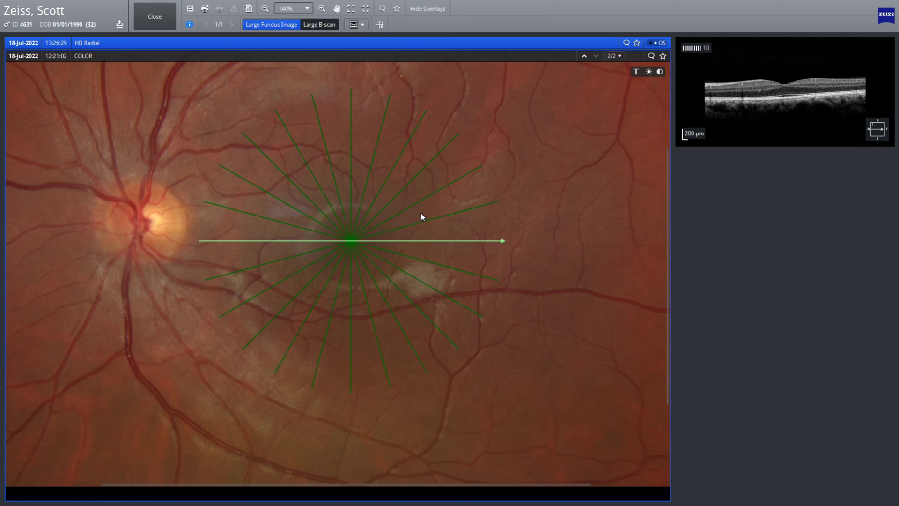
{"action": "left_click", "coordinate": [487, 279]}
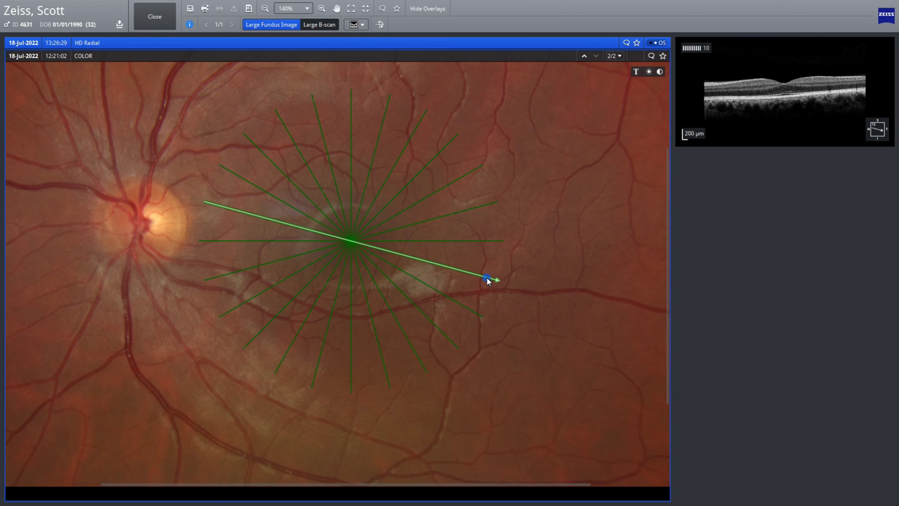
{"action": "left_click", "coordinate": [459, 305]}
{"action": "left_click", "coordinate": [439, 330]}
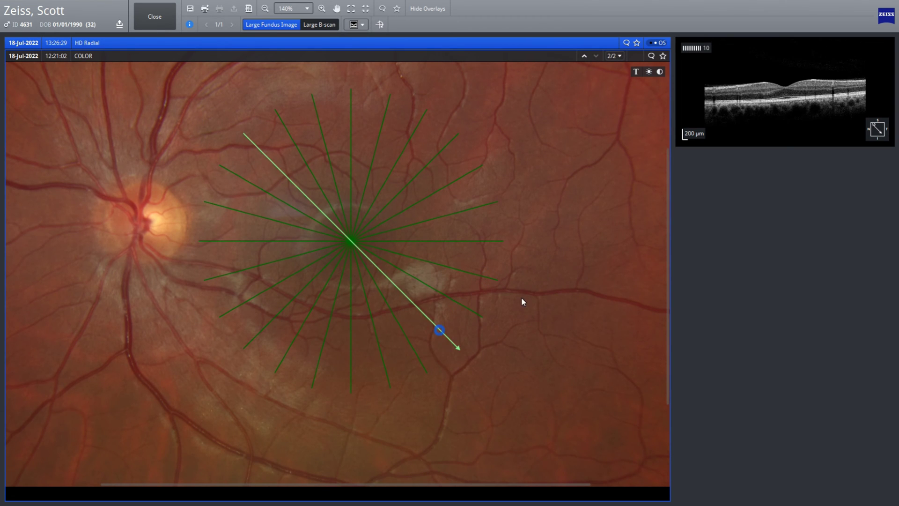
Enlarge the B-scan and step through the vertical, 45° diagonal and horizontal radial lines
{"action": "double_click", "coordinate": [724, 125]}
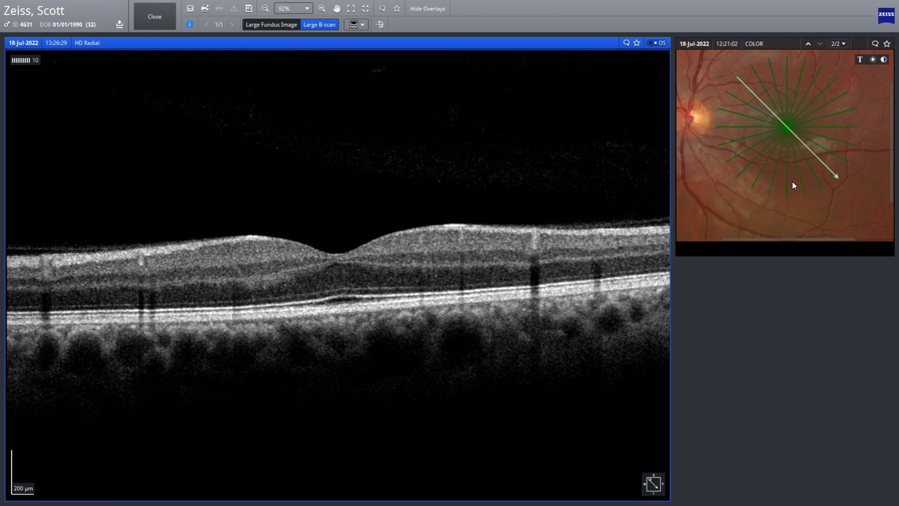
{"action": "left_click", "coordinate": [789, 184]}
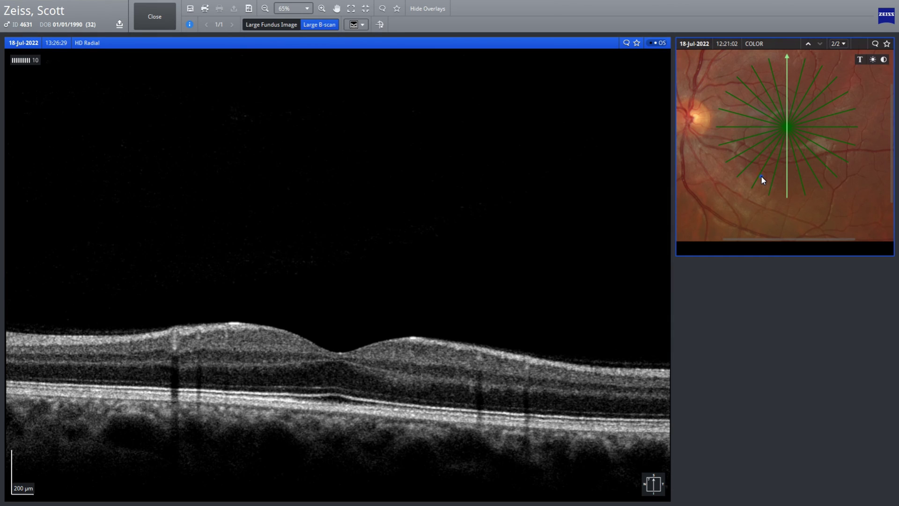
{"action": "left_click", "coordinate": [756, 178]}
{"action": "left_click", "coordinate": [746, 169]}
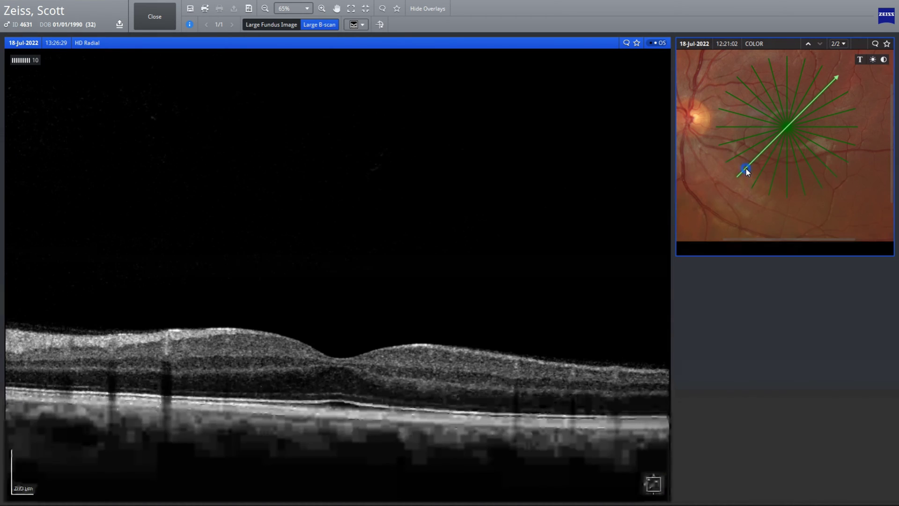
{"action": "left_click", "coordinate": [732, 127]}
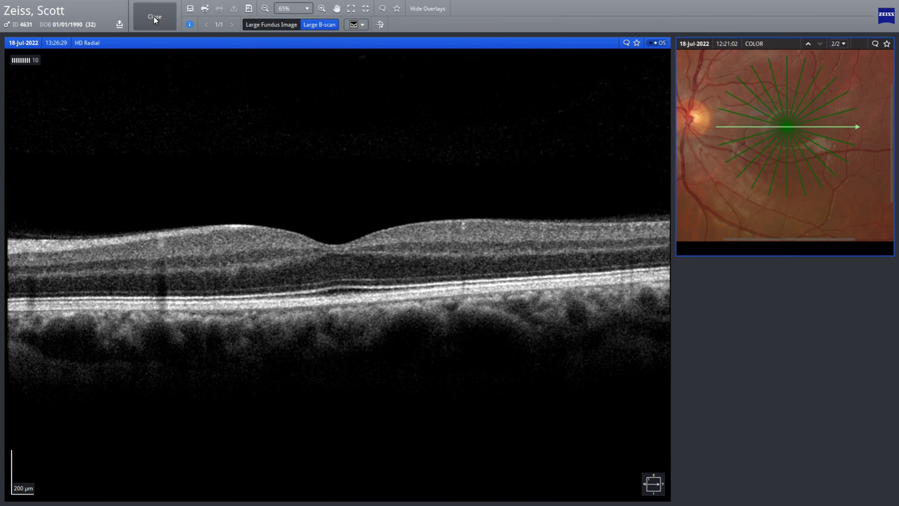
Open the Macular Change Analysis, enlarge the 18-Jul-2022 change map, then switch to Macular Thickness Analysis
{"action": "left_click", "coordinate": [143, 26]}
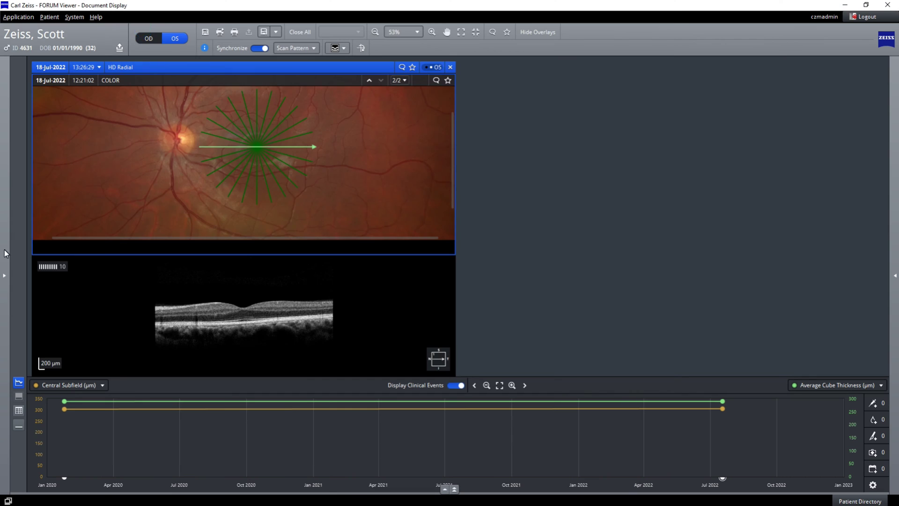
{"action": "left_click", "coordinate": [4, 273]}
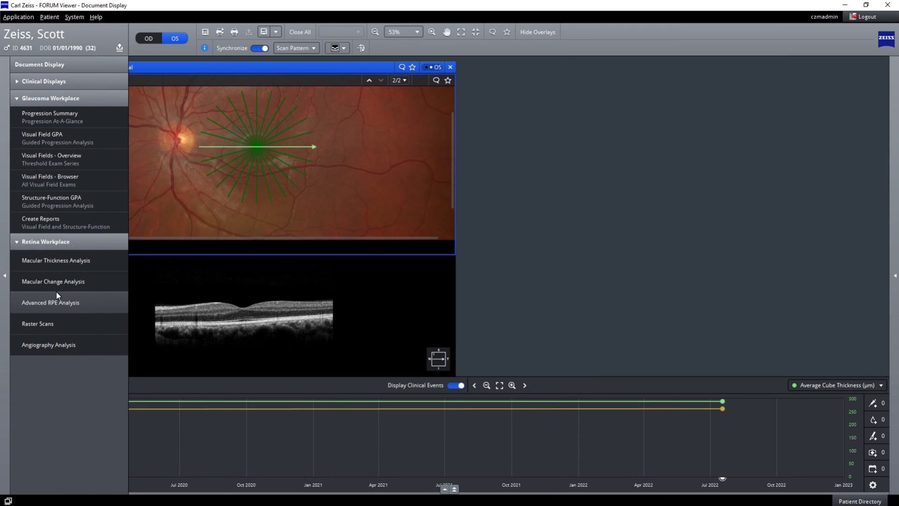
{"action": "left_click", "coordinate": [70, 283]}
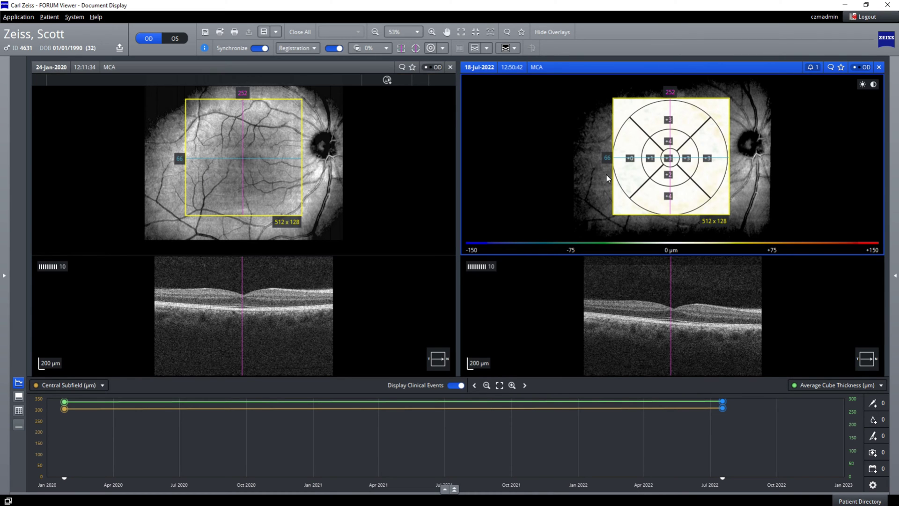
{"action": "double_click", "coordinate": [733, 180]}
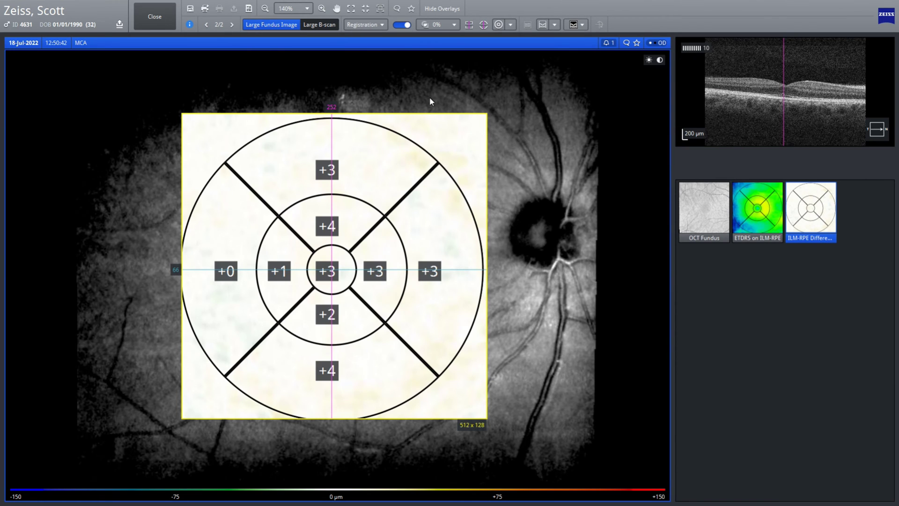
{"action": "left_click", "coordinate": [164, 15]}
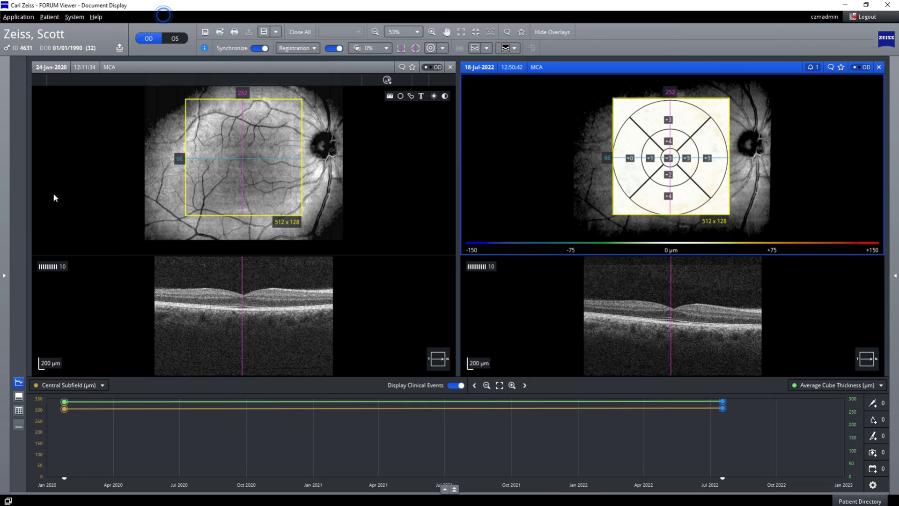
{"action": "left_click", "coordinate": [4, 275]}
{"action": "left_click", "coordinate": [48, 263]}
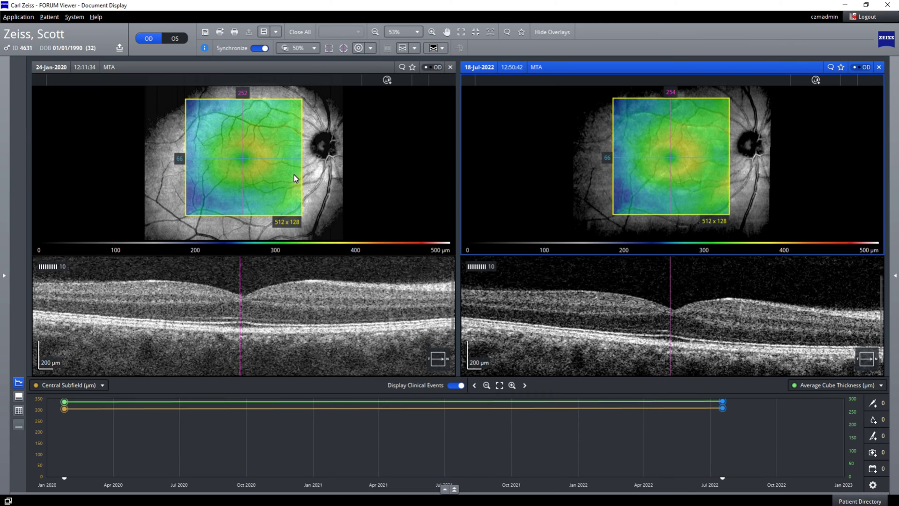
Register colour fundus photos to both the 2020 and 2022 thickness maps, then activate the 2020 exam
{"action": "left_click", "coordinate": [387, 80]}
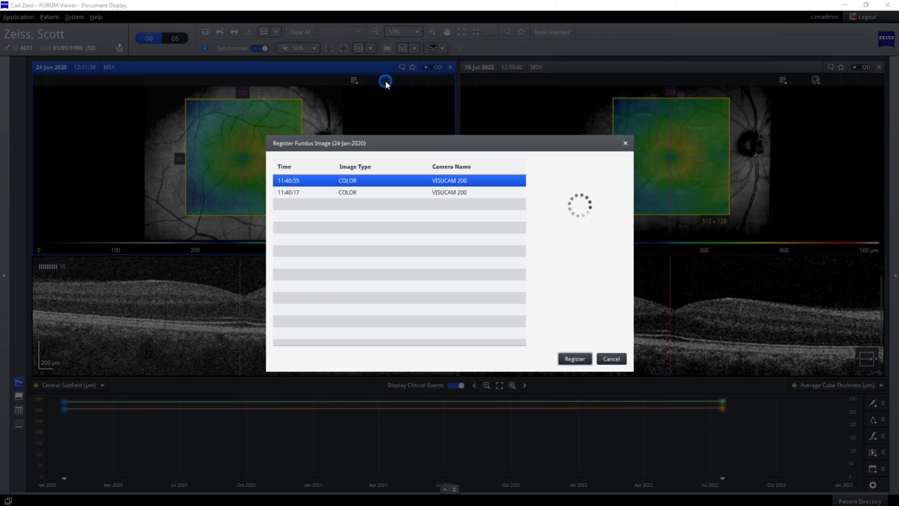
{"action": "left_click", "coordinate": [574, 359]}
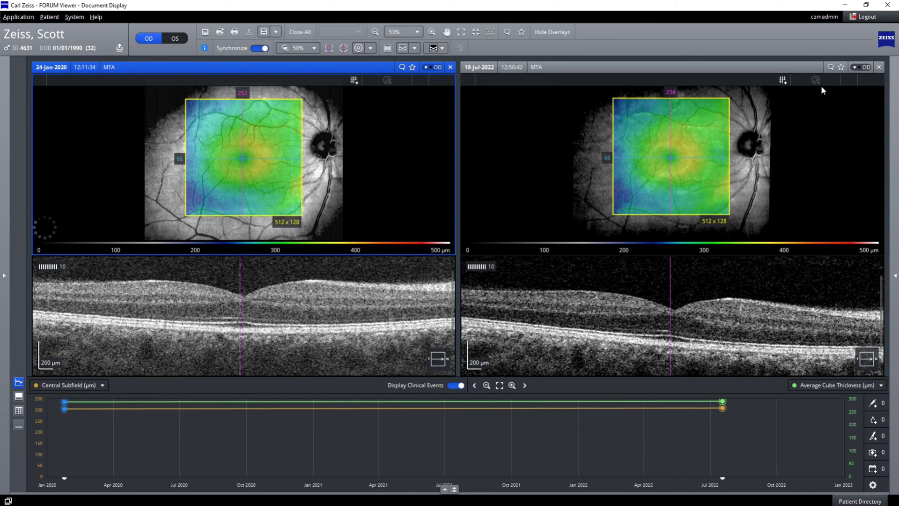
{"action": "left_click", "coordinate": [758, 155]}
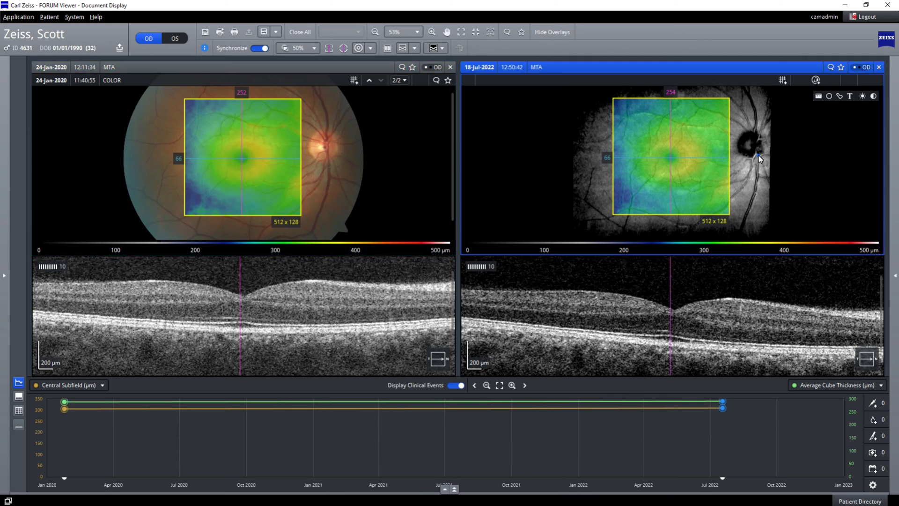
{"action": "left_click", "coordinate": [815, 81]}
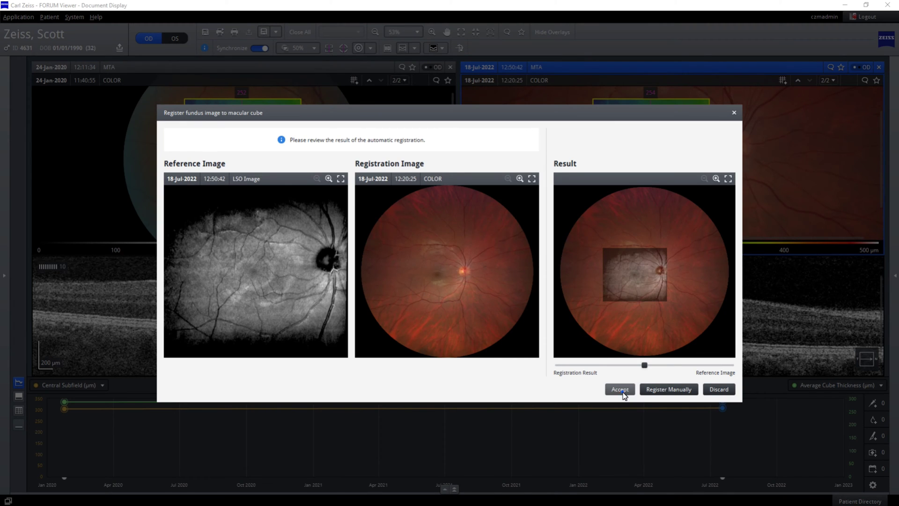
{"action": "left_click", "coordinate": [620, 390]}
{"action": "left_click", "coordinate": [372, 334]}
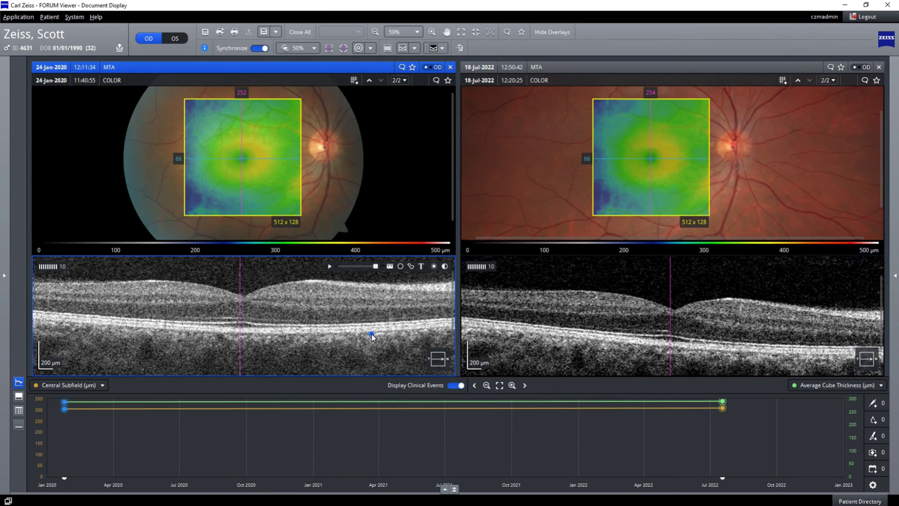
{"action": "double_click", "coordinate": [371, 335]}
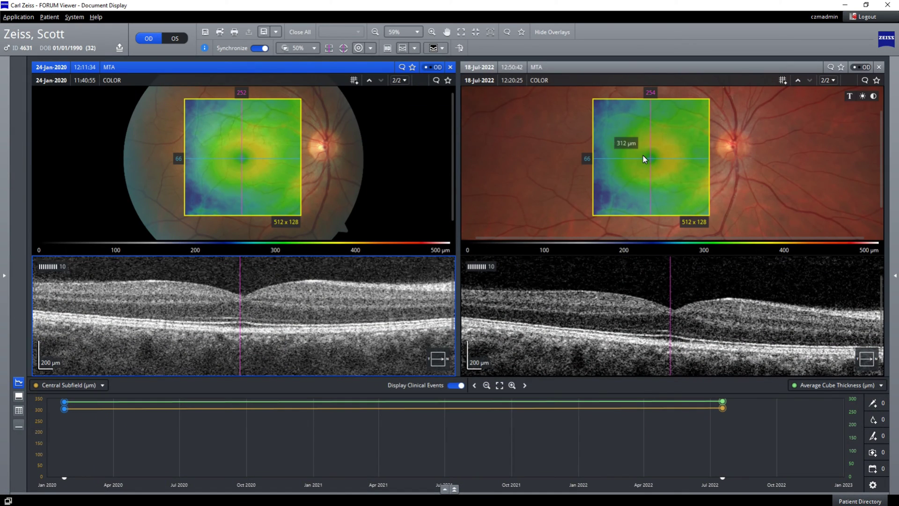
{"action": "double_click", "coordinate": [544, 159]}
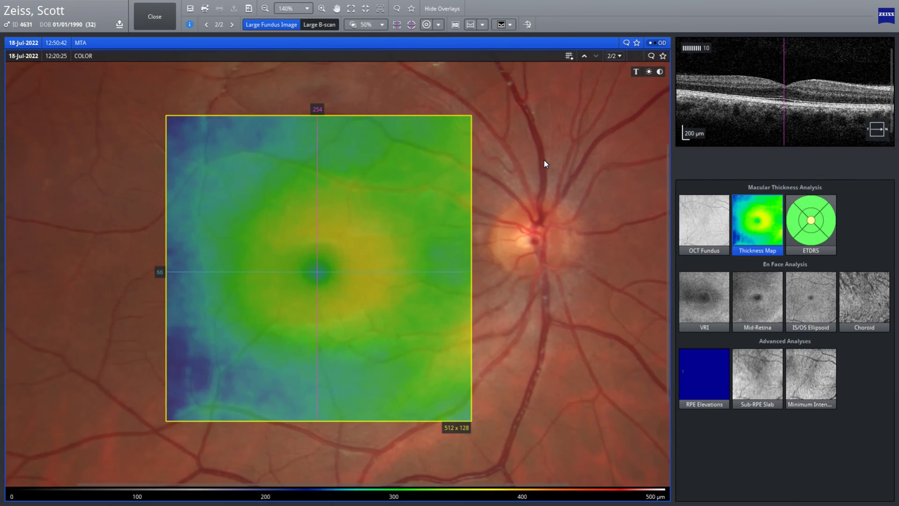
{"action": "double_click", "coordinate": [787, 111]}
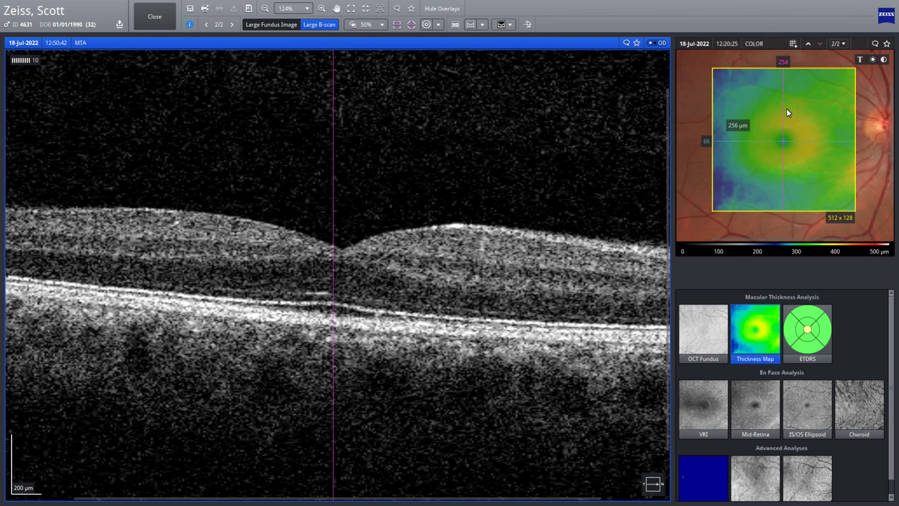
{"action": "double_click", "coordinate": [541, 184]}
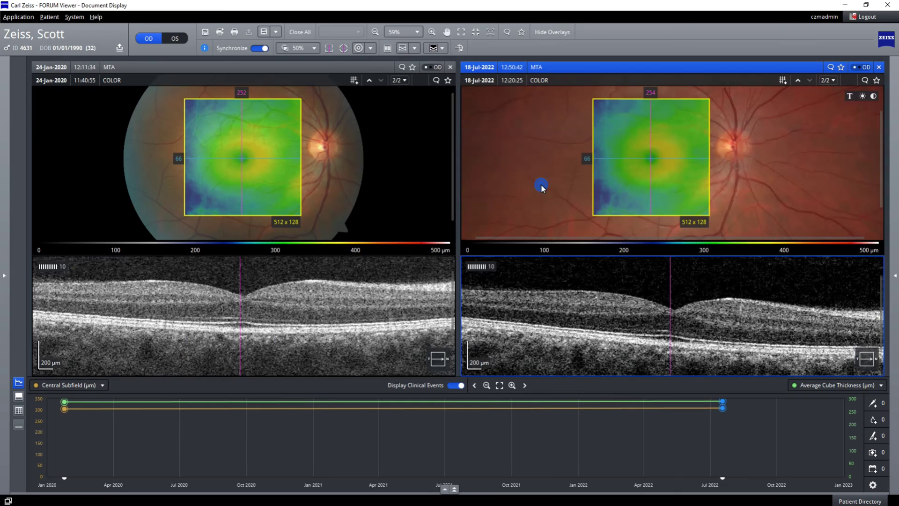
{"action": "left_click", "coordinate": [181, 40]}
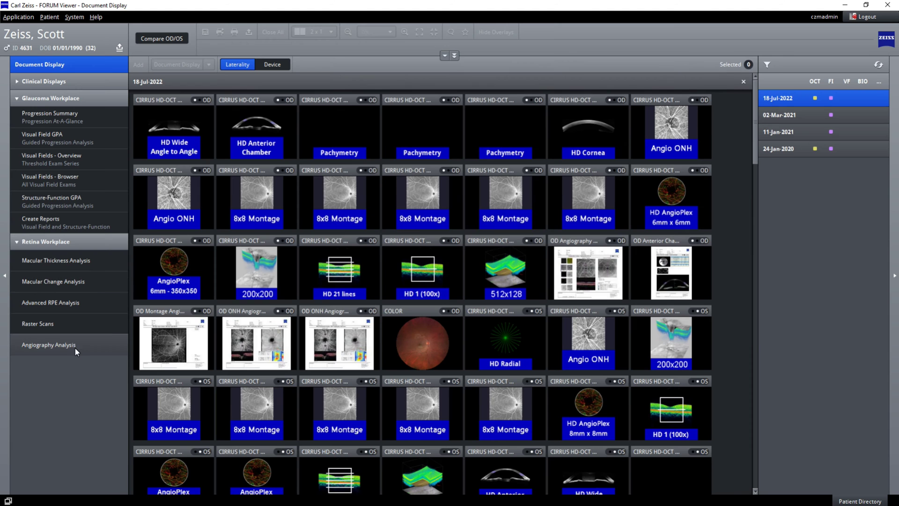
Start Angiography Analysis on the 6x6 mm OCT-A scan taken at 12:53:16
{"action": "left_click", "coordinate": [74, 349]}
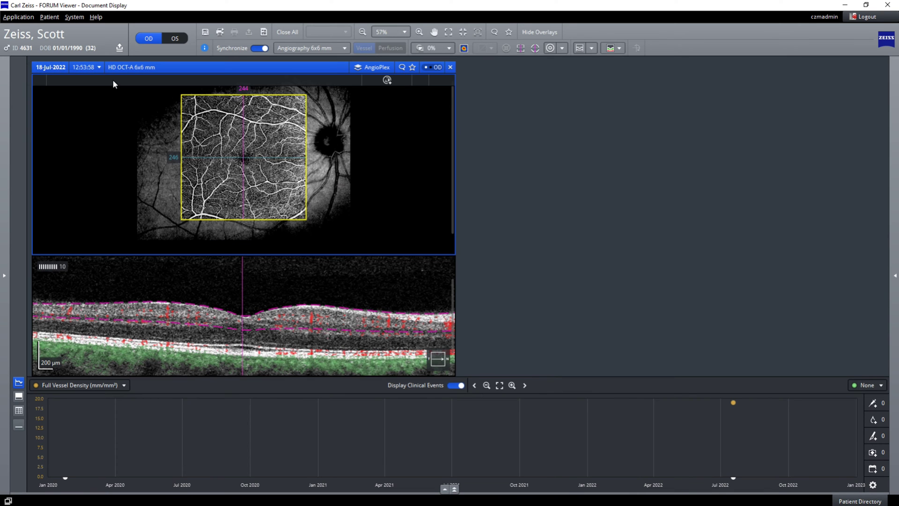
{"action": "left_click", "coordinate": [100, 69]}
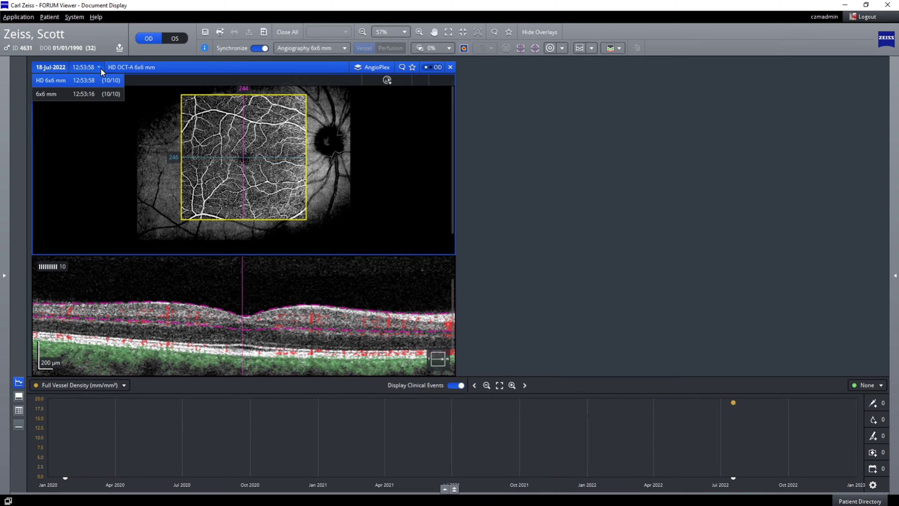
{"action": "left_click", "coordinate": [80, 92]}
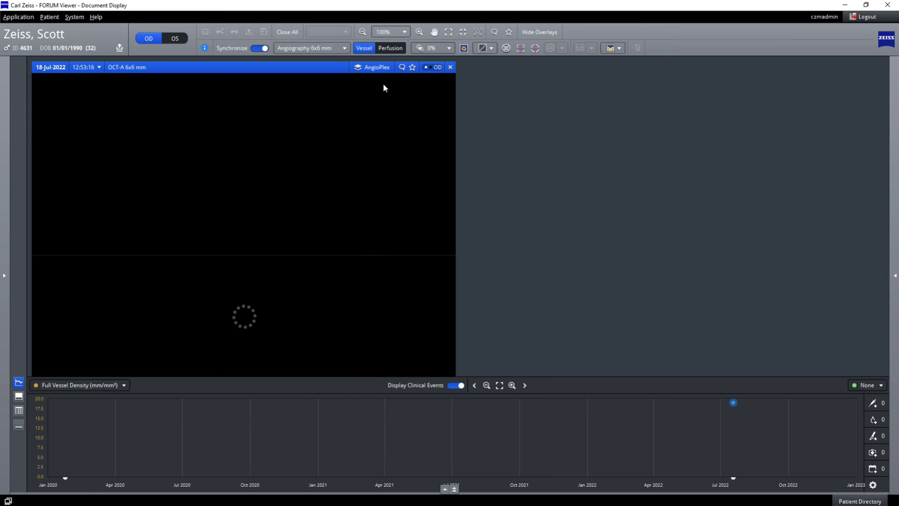
Register and accept the colour fundus photo, then overlay the ETDRS vessel density grid
{"action": "left_click", "coordinate": [388, 81]}
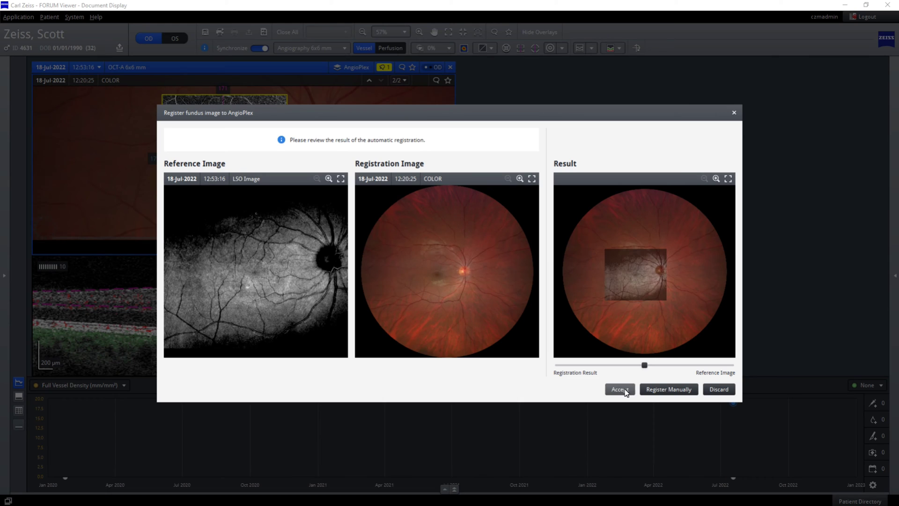
{"action": "left_click", "coordinate": [625, 389]}
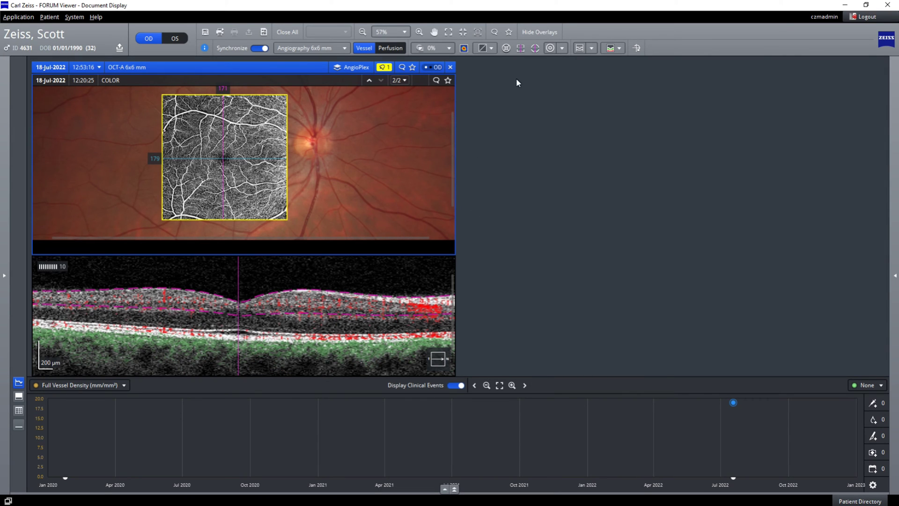
{"action": "left_click", "coordinate": [506, 49]}
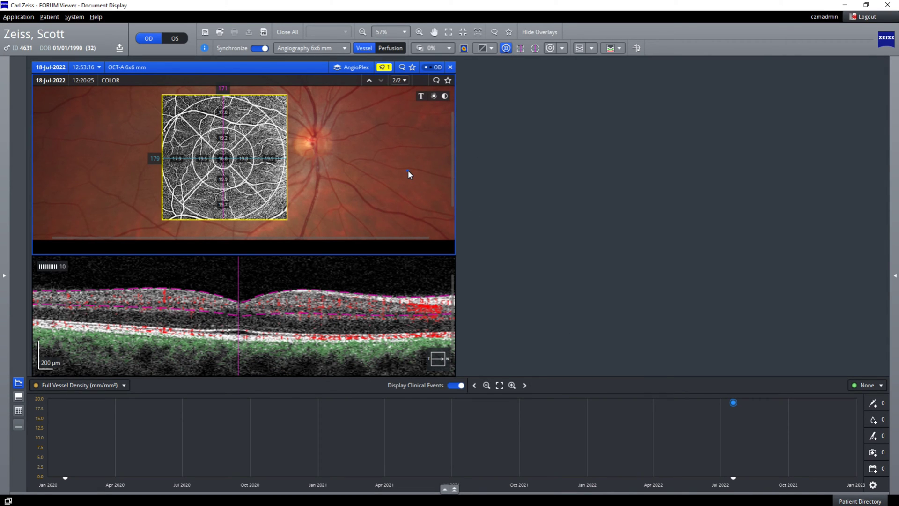
Enlarge the angiogram and view the Depth Encoded, Deep, Sub-RPE, Choriocapillaris and Choroid slabs
{"action": "double_click", "coordinate": [408, 172]}
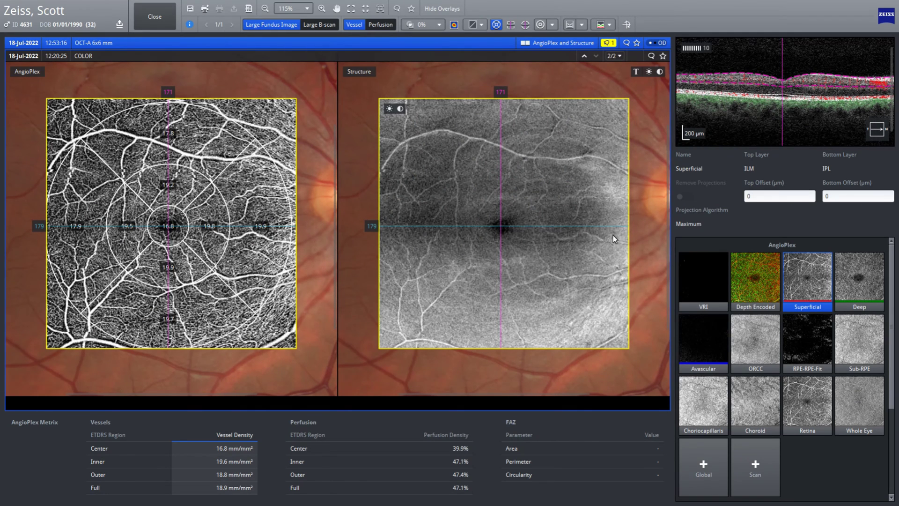
{"action": "left_click", "coordinate": [759, 284]}
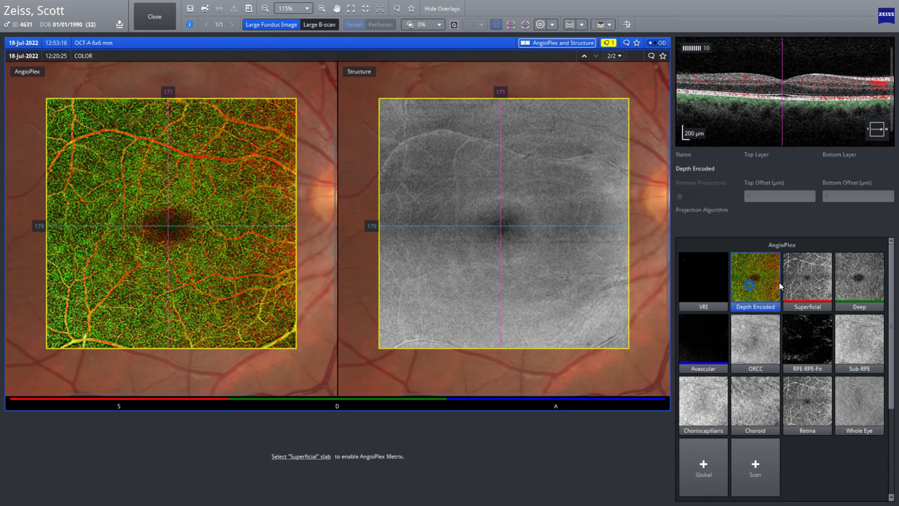
{"action": "left_click", "coordinate": [855, 284]}
{"action": "left_click", "coordinate": [865, 347]}
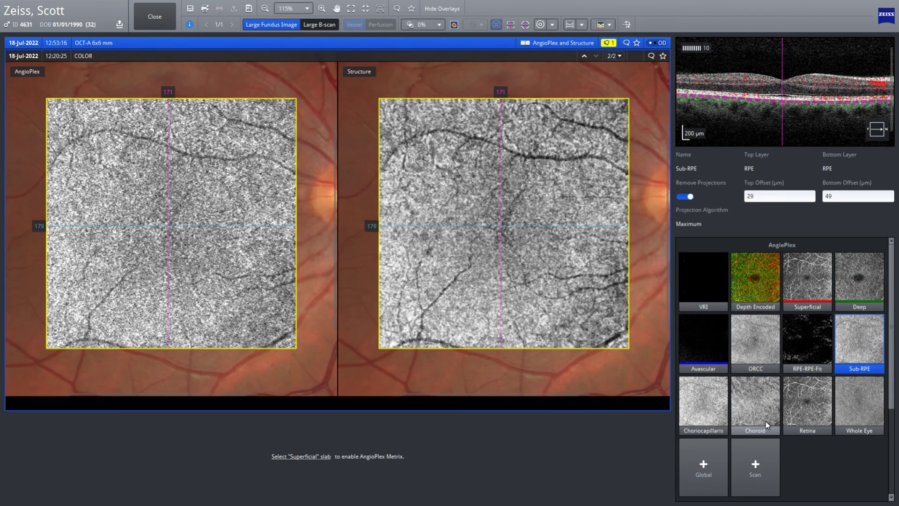
{"action": "left_click", "coordinate": [701, 422]}
{"action": "scroll", "coordinate": [755, 420], "scroll_direction": "down", "scroll_amount": 1}
{"action": "left_click", "coordinate": [754, 385]}
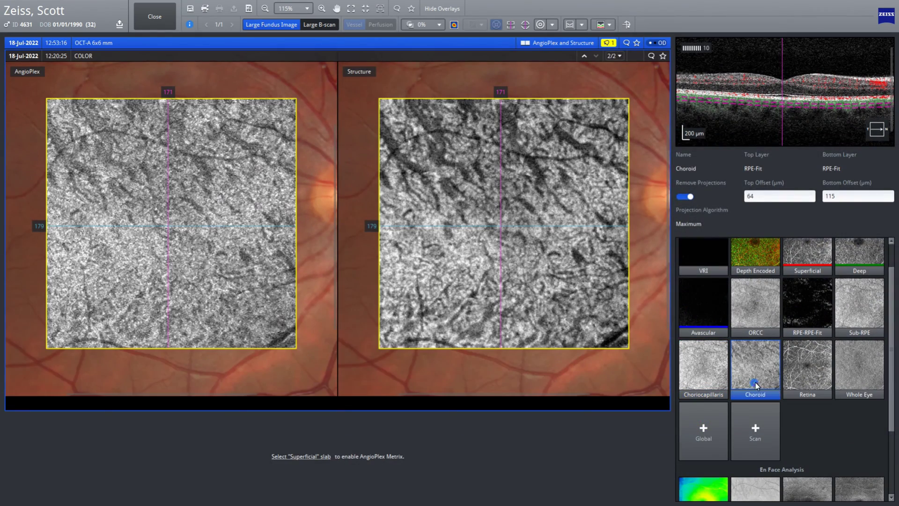
Show the full Retina slab and raise the fundus overlay opacity to 100%
{"action": "scroll", "coordinate": [880, 377], "scroll_direction": "down", "scroll_amount": 1}
{"action": "scroll", "coordinate": [805, 457], "scroll_direction": "up", "scroll_amount": 1}
{"action": "left_click", "coordinate": [807, 375]}
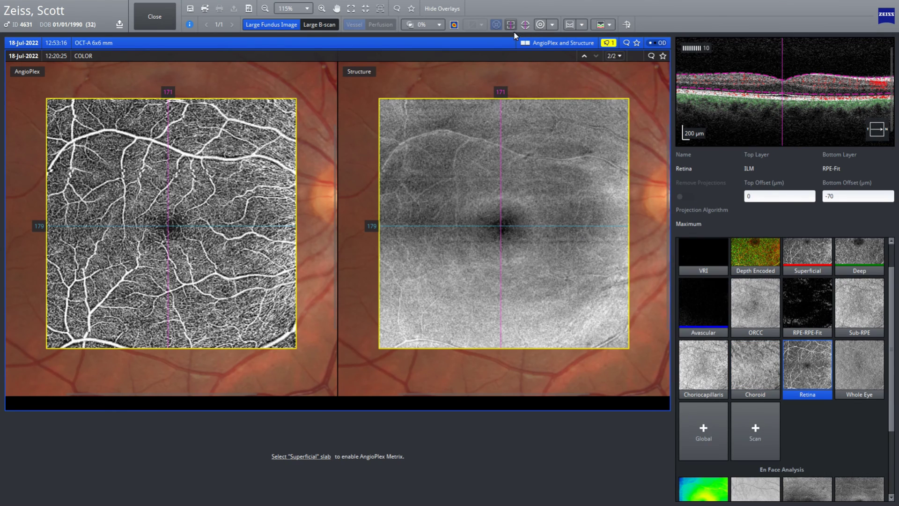
{"action": "left_click", "coordinate": [439, 26]}
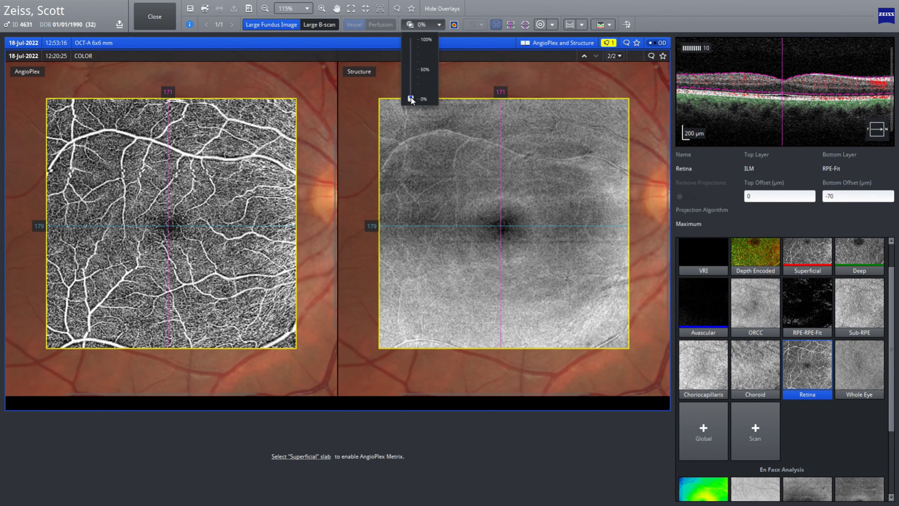
{"action": "left_click_drag", "start_coordinate": [411, 99], "coordinate": [412, 38]}
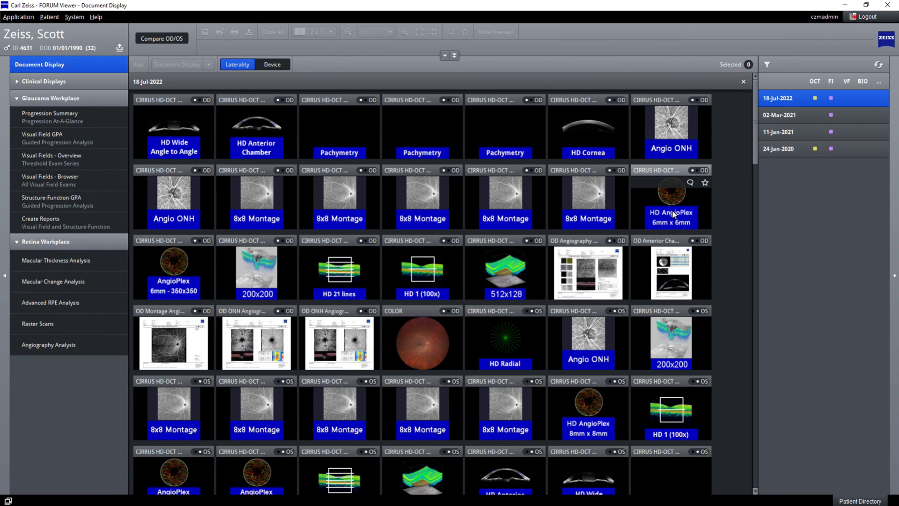
Review the OD Anterior Chamber Analysis report, zooming in, then close it
{"action": "scroll", "coordinate": [684, 234], "scroll_direction": "down", "scroll_amount": 1}
{"action": "double_click", "coordinate": [690, 249]}
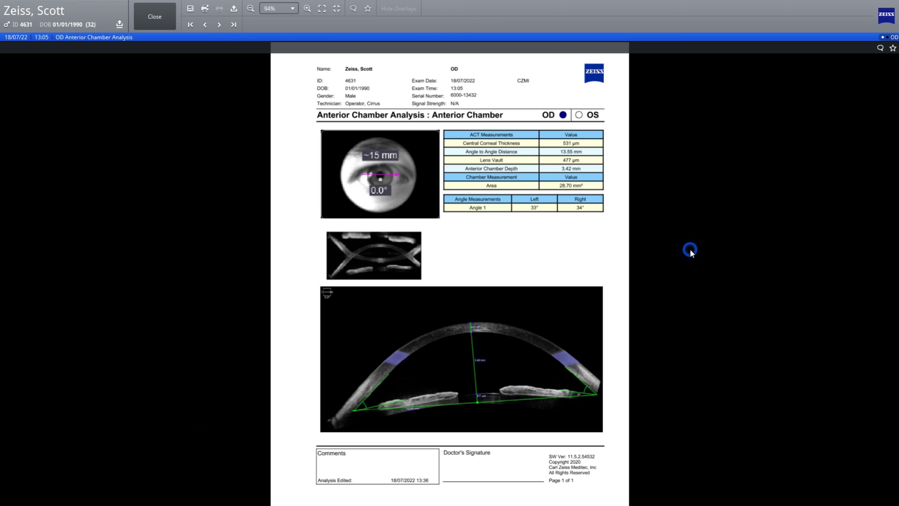
{"action": "scroll", "coordinate": [492, 252], "scroll_direction": "up", "scroll_amount": 3}
{"action": "scroll", "coordinate": [524, 270], "scroll_direction": "down", "scroll_amount": 1}
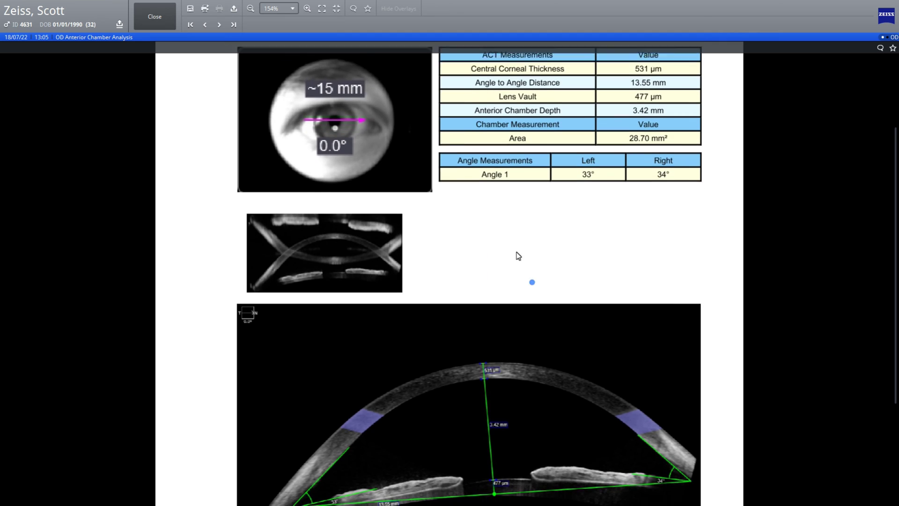
{"action": "scroll", "coordinate": [515, 239], "scroll_direction": "down", "scroll_amount": 1}
{"action": "scroll", "coordinate": [557, 248], "scroll_direction": "up", "scroll_amount": 1}
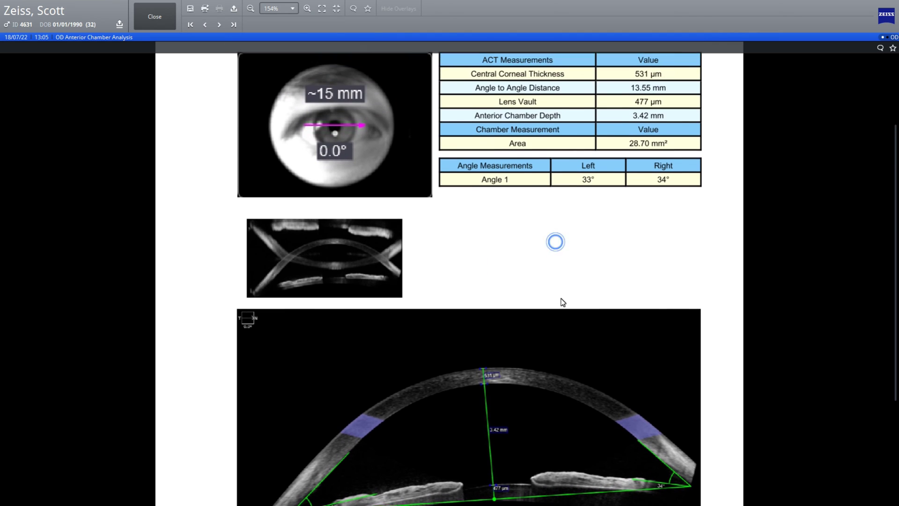
{"action": "left_click", "coordinate": [145, 22]}
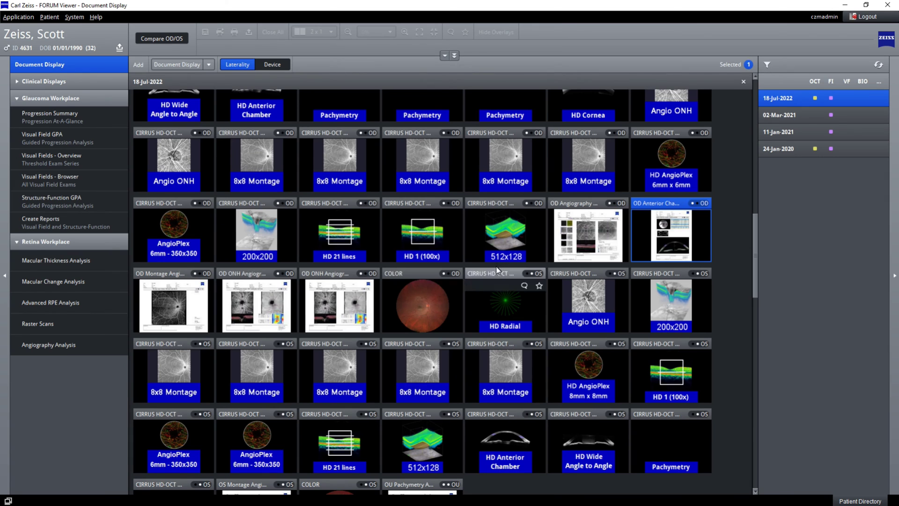
Open the OS Montage Angio 8x8 mm report and zoom into the montage
{"action": "scroll", "coordinate": [555, 255], "scroll_direction": "down", "scroll_amount": 1}
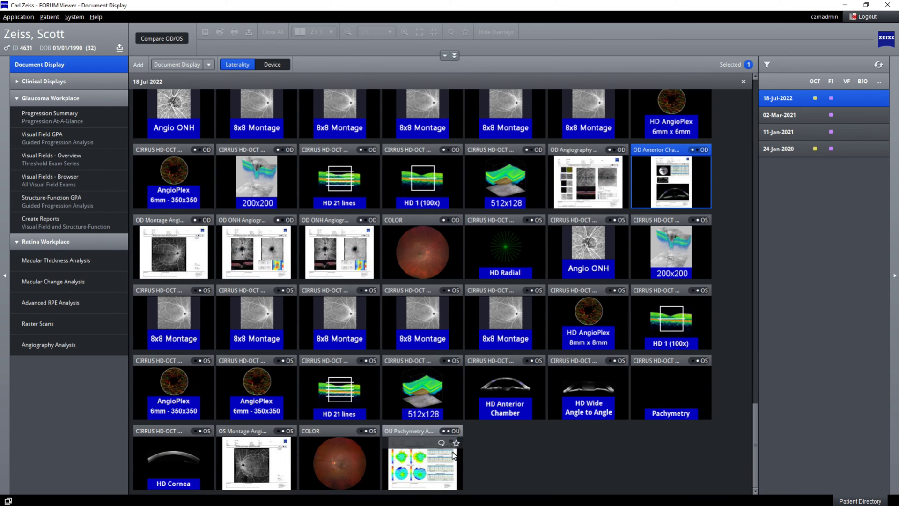
{"action": "double_click", "coordinate": [252, 478]}
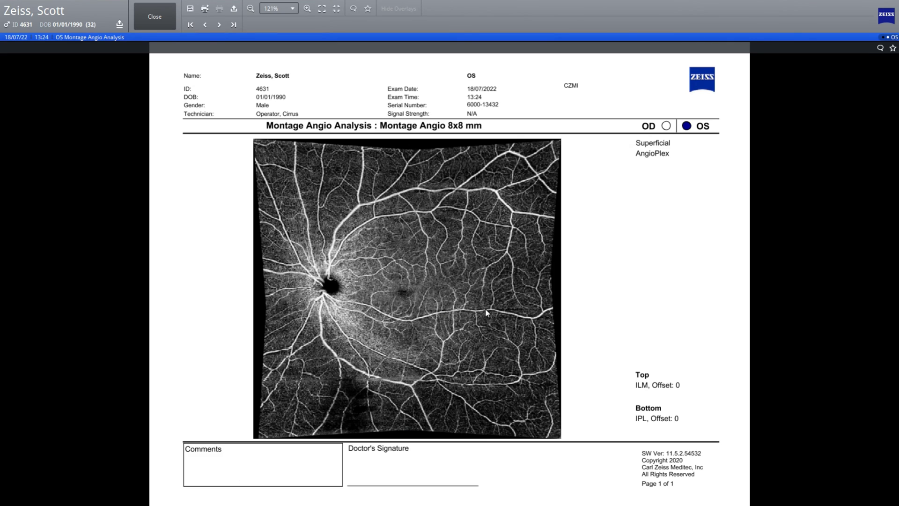
{"action": "scroll", "coordinate": [486, 308], "scroll_direction": "up", "scroll_amount": 2}
{"action": "scroll", "coordinate": [518, 315], "scroll_direction": "up", "scroll_amount": 1}
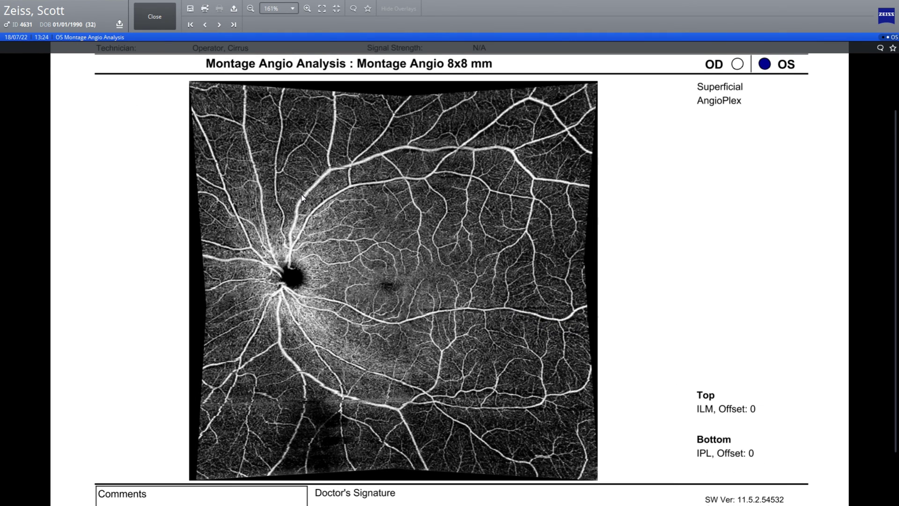